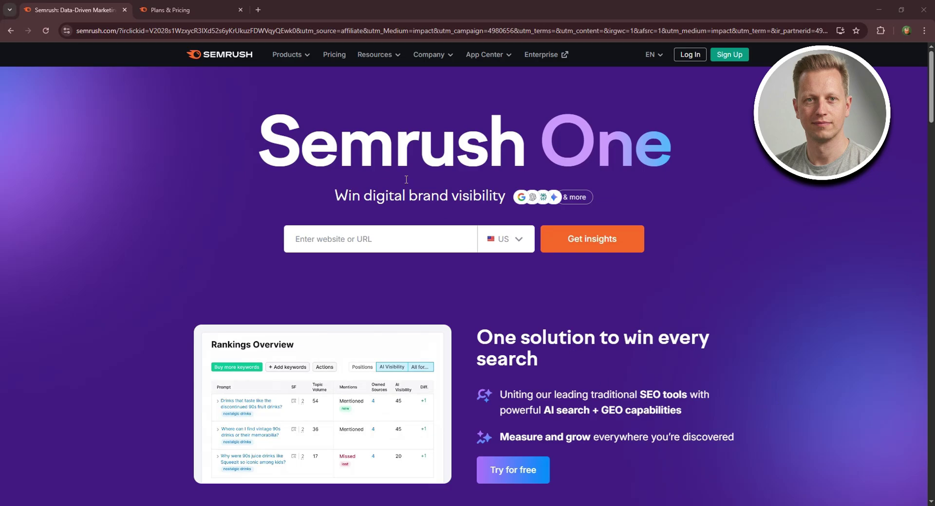
- View the Semrush SEO Classic plans with monthly billing prices on the Plans & Pricing page
mouse_move(307, 59)
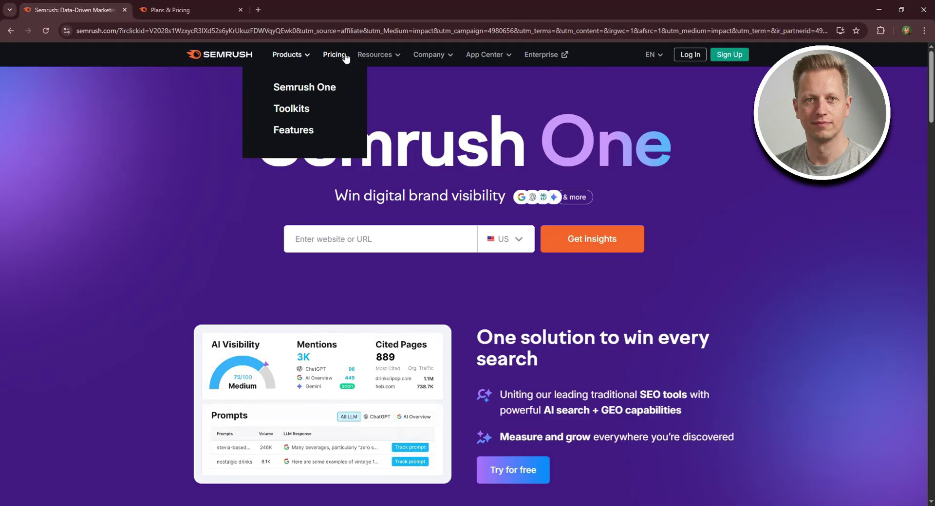
click(163, 6)
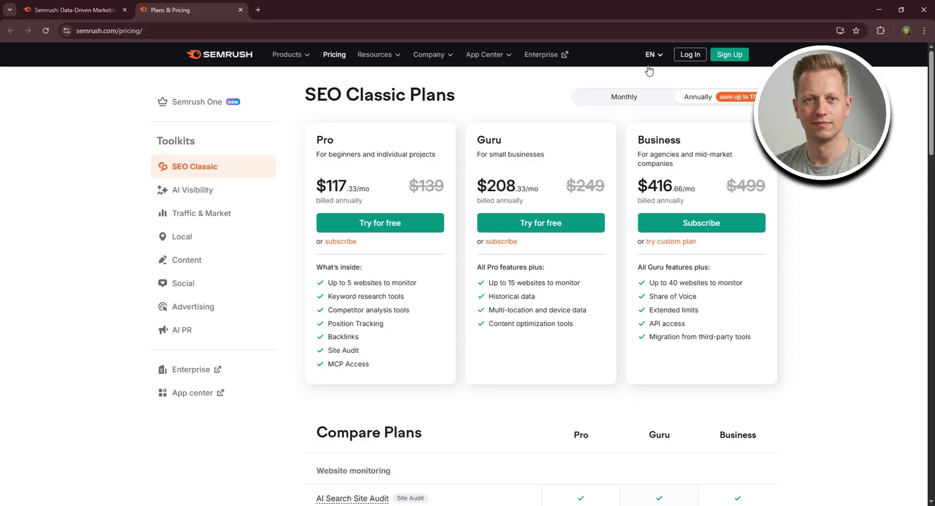
click(636, 101)
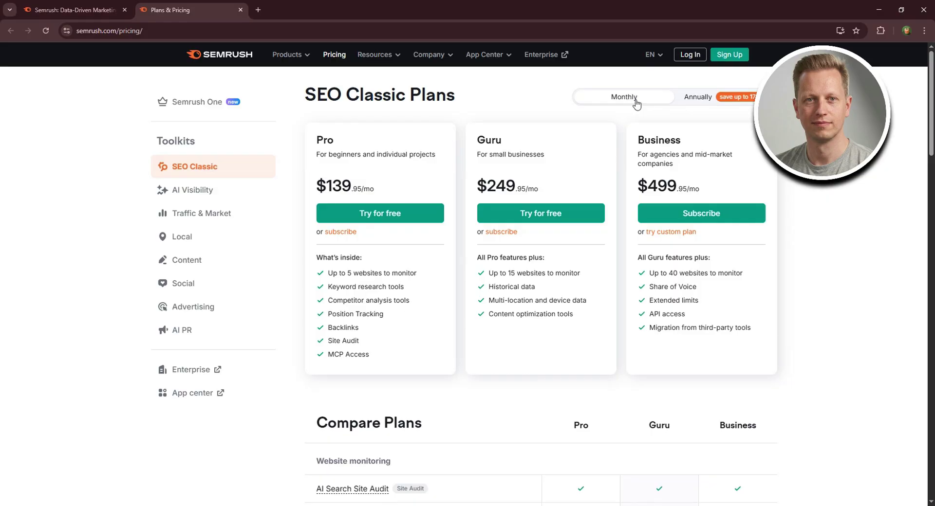
- Return to the Semrush homepage and sign up for a new account using an e-mail address
click(73, 10)
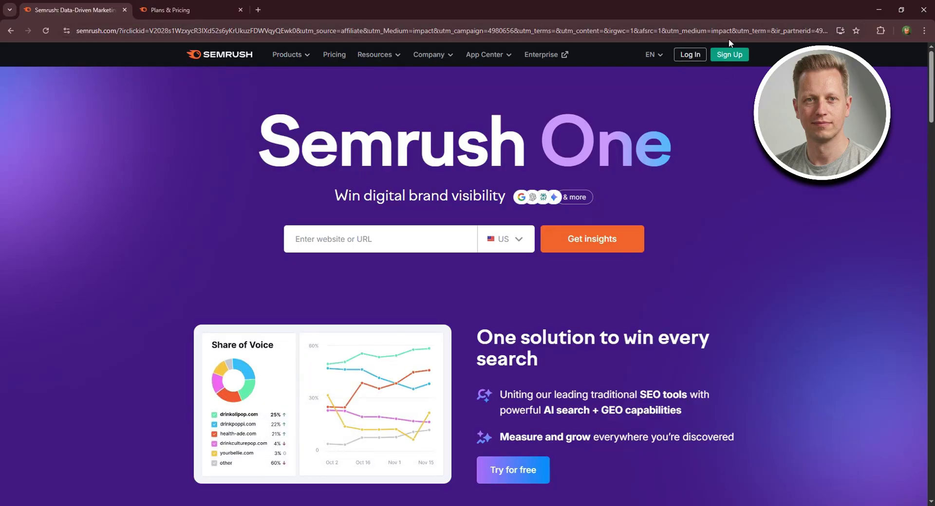
click(739, 56)
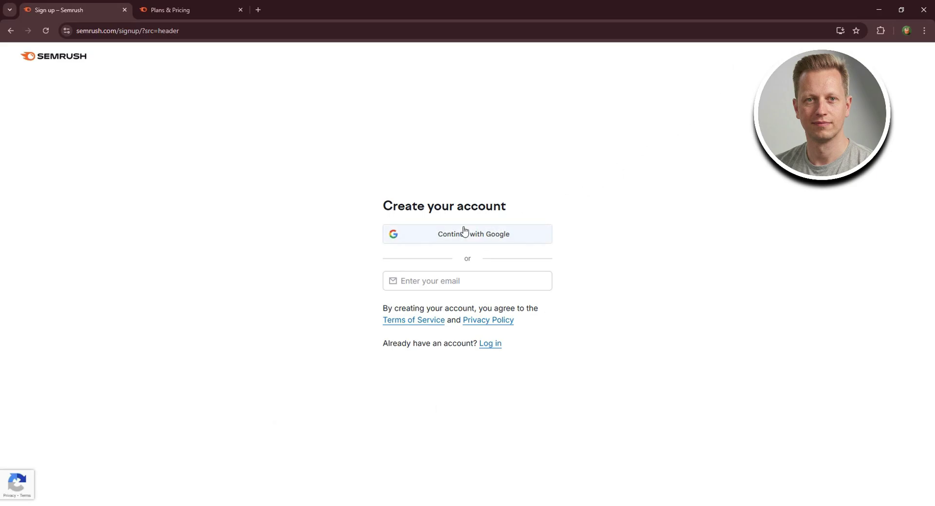
click(429, 284)
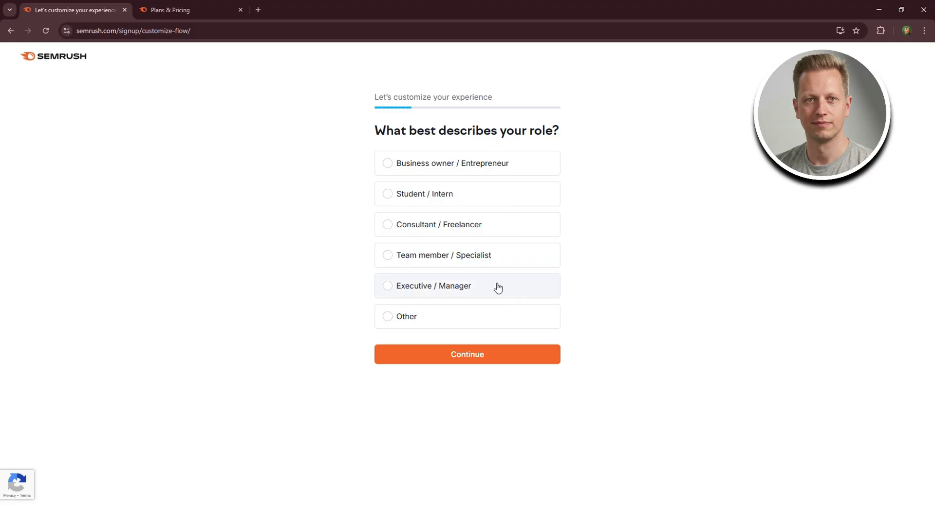
- Answer the onboarding questions with the role Consultant / Freelancer and the experience level "I need guidance for marketing tasks"
click(476, 229)
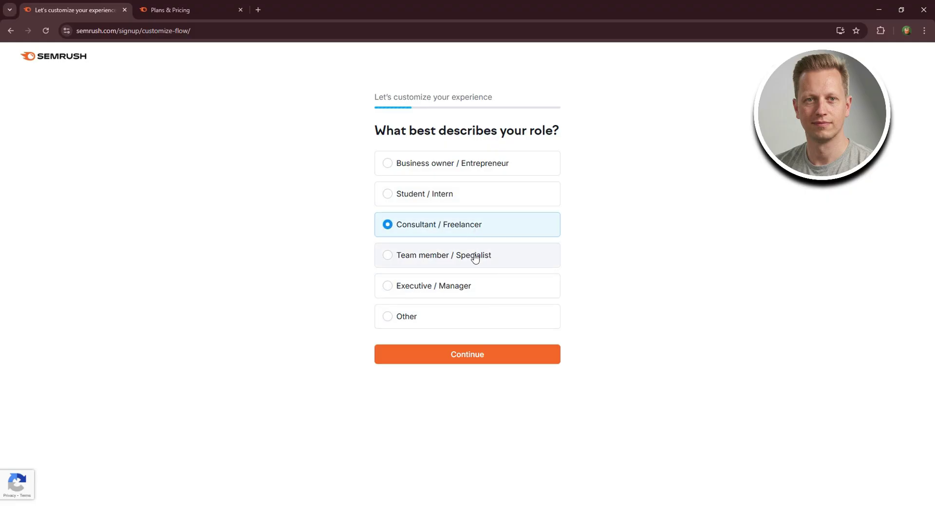
click(470, 363)
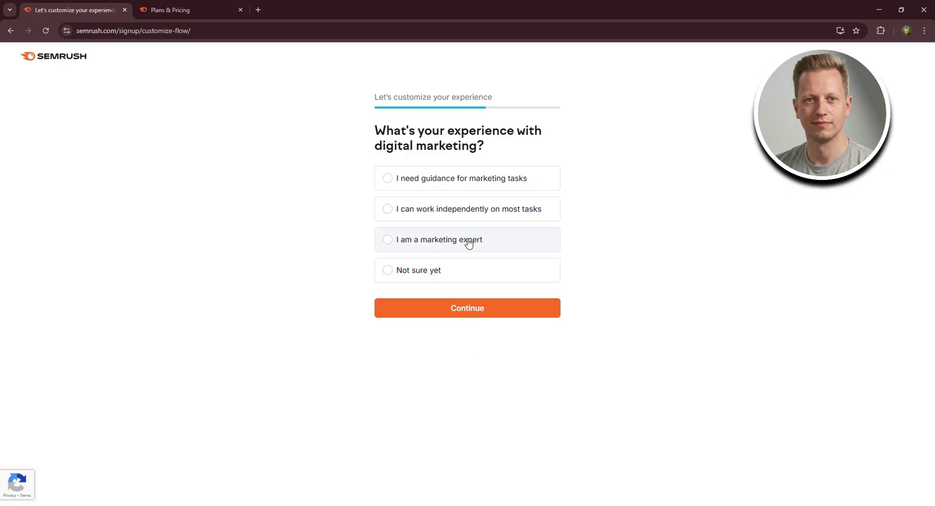
click(479, 186)
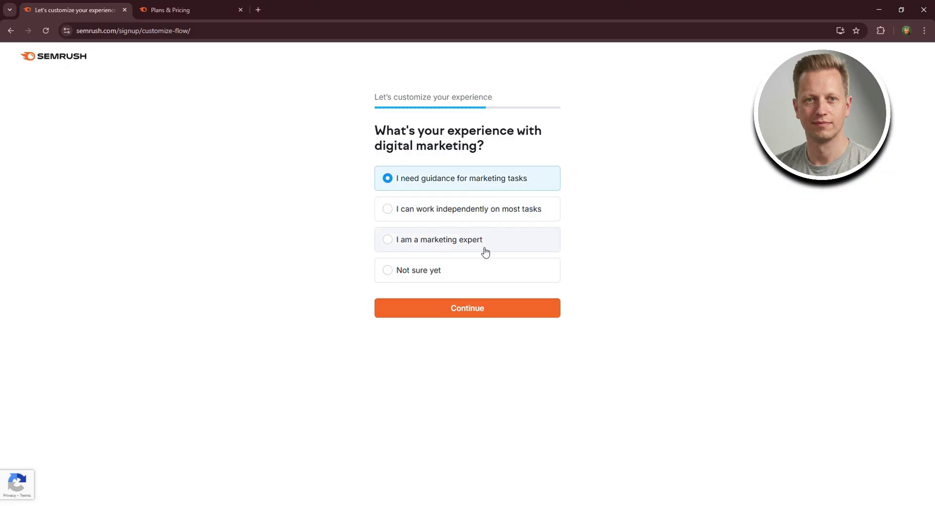
click(473, 314)
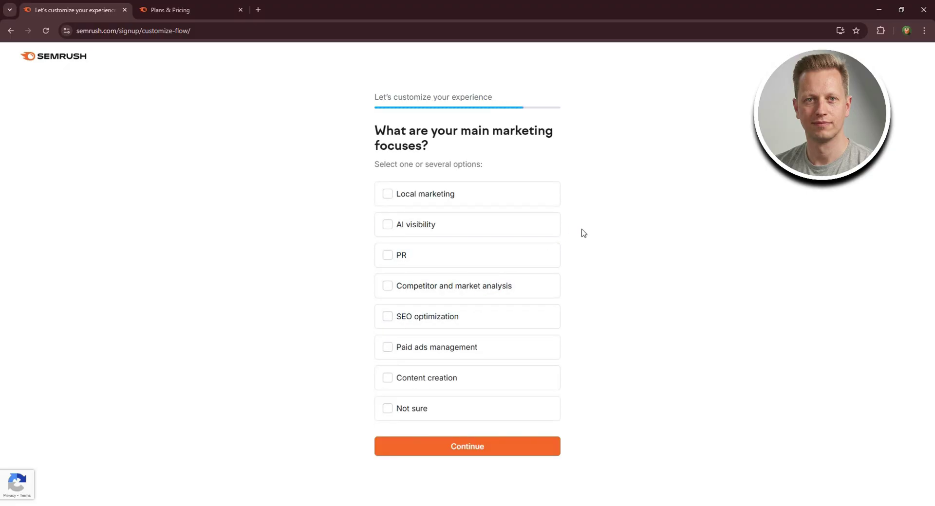
- Choose SEO optimization and Local marketing as the main marketing focuses and submit the answer
click(527, 319)
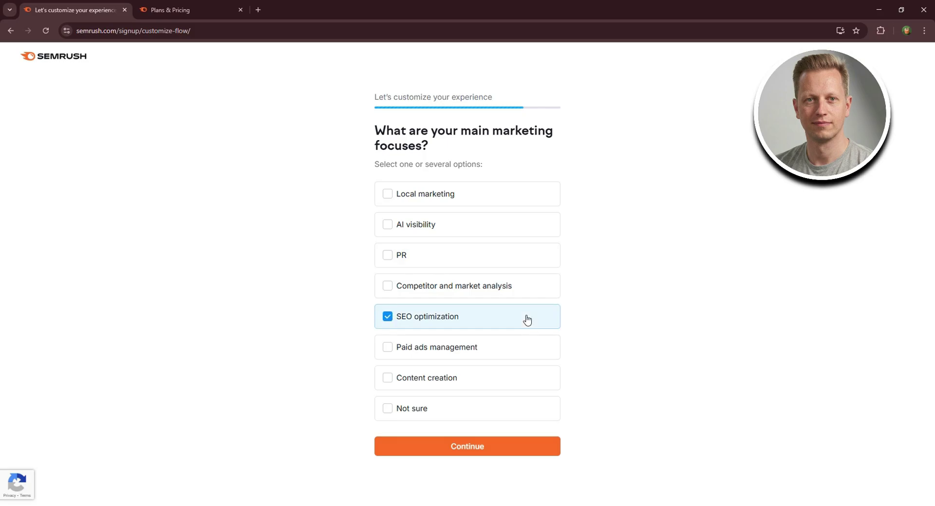
click(507, 204)
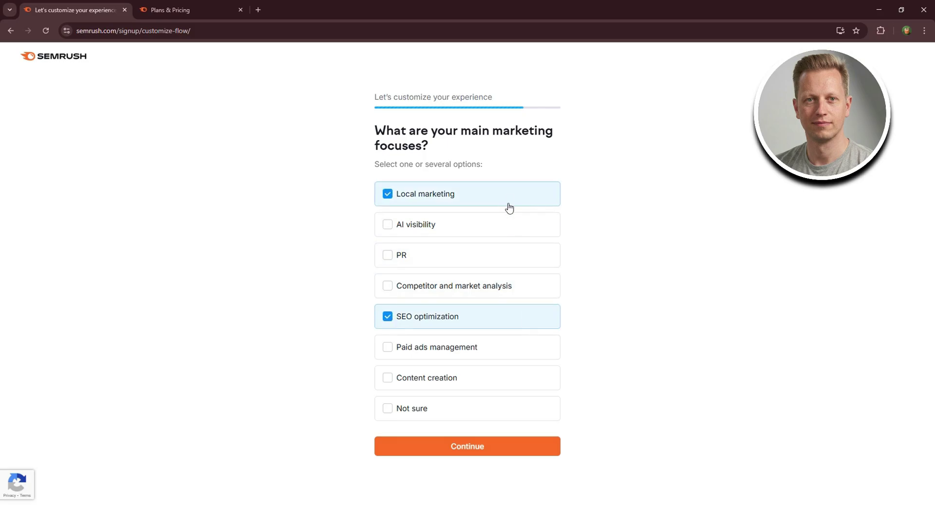
click(464, 450)
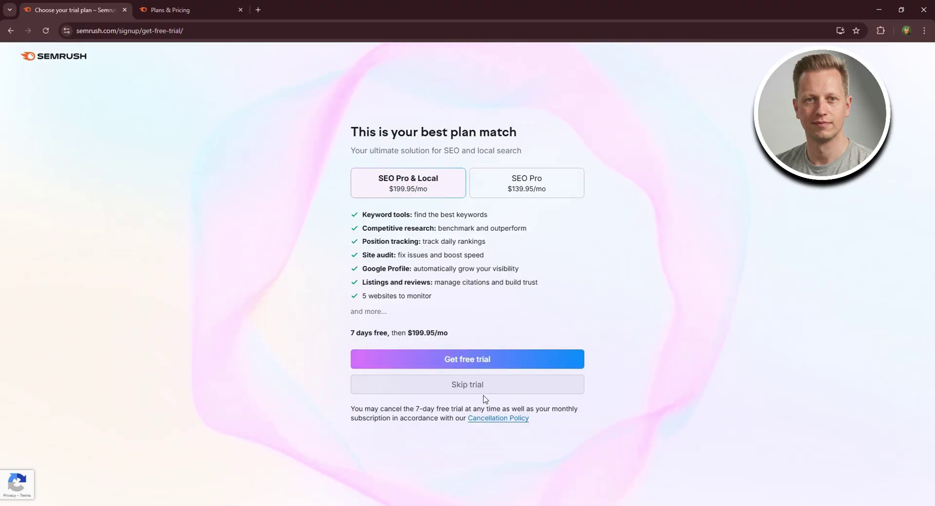
- Skip the free trial and finish onboarding with Influencer/creator as the way of hearing about Semrush
click(465, 390)
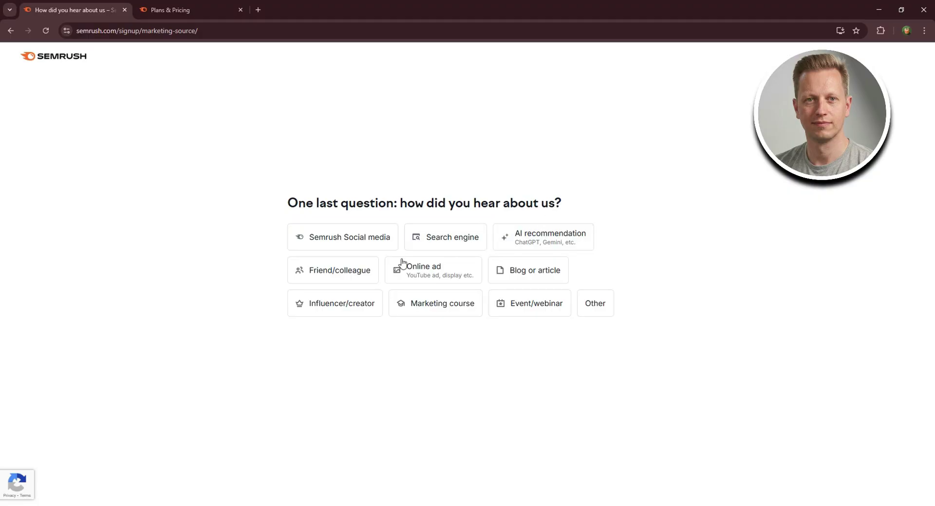
click(333, 316)
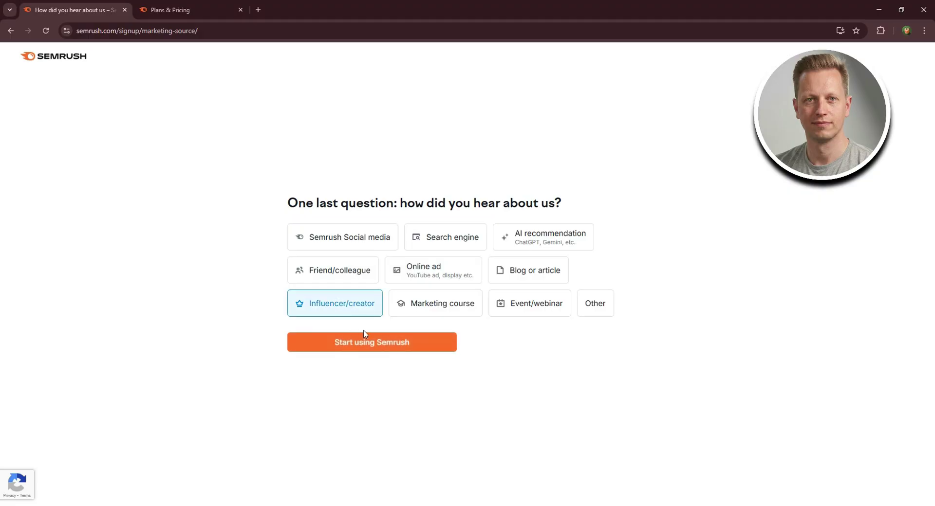
click(363, 346)
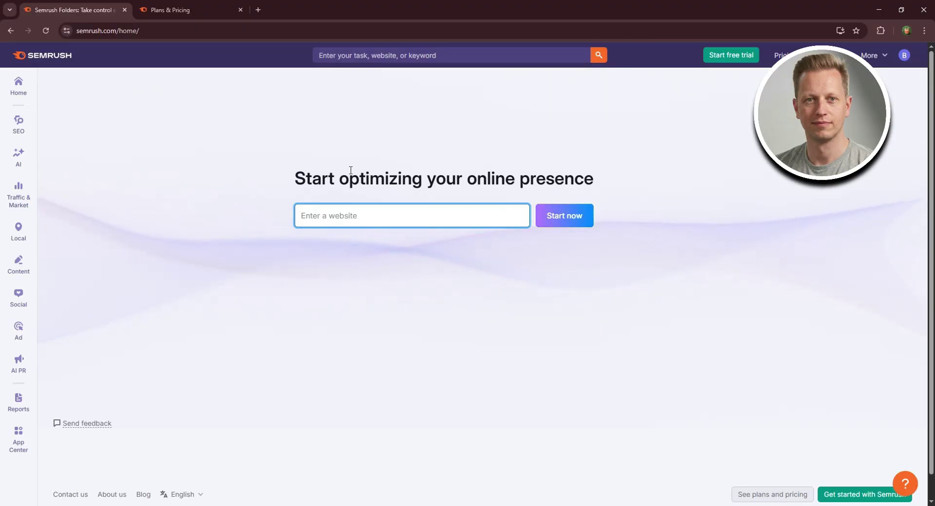
- Examine the tools offered in each toolkit, from SEO, AI and Traffic & Market through to Reports and App Center
mouse_move(18, 126)
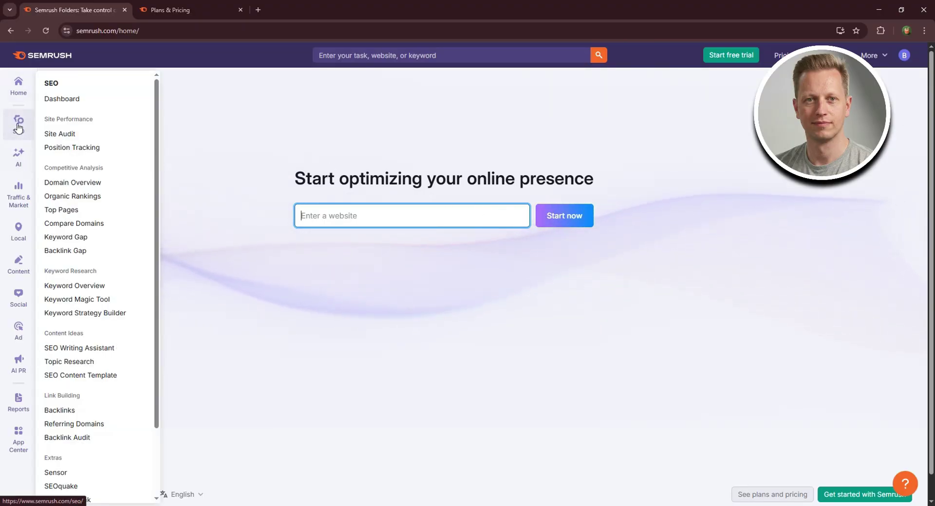
mouse_move(18, 161)
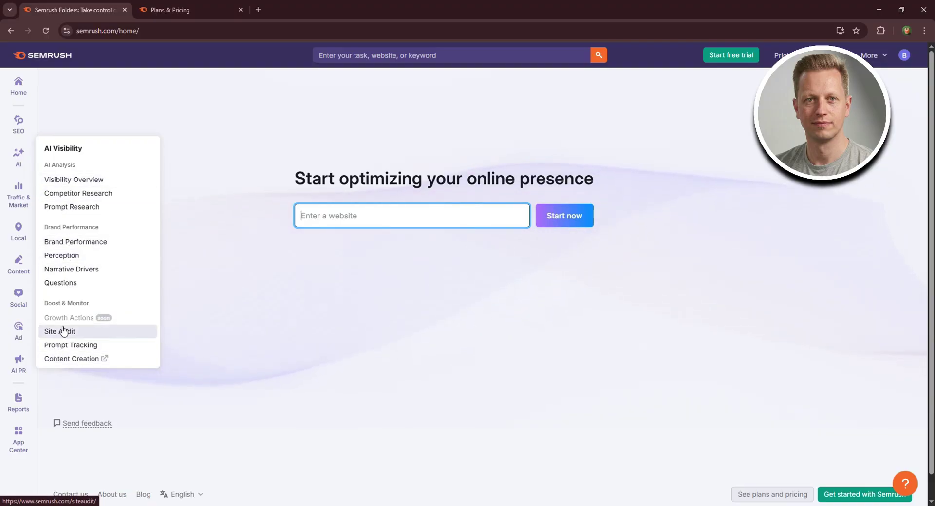
mouse_move(13, 196)
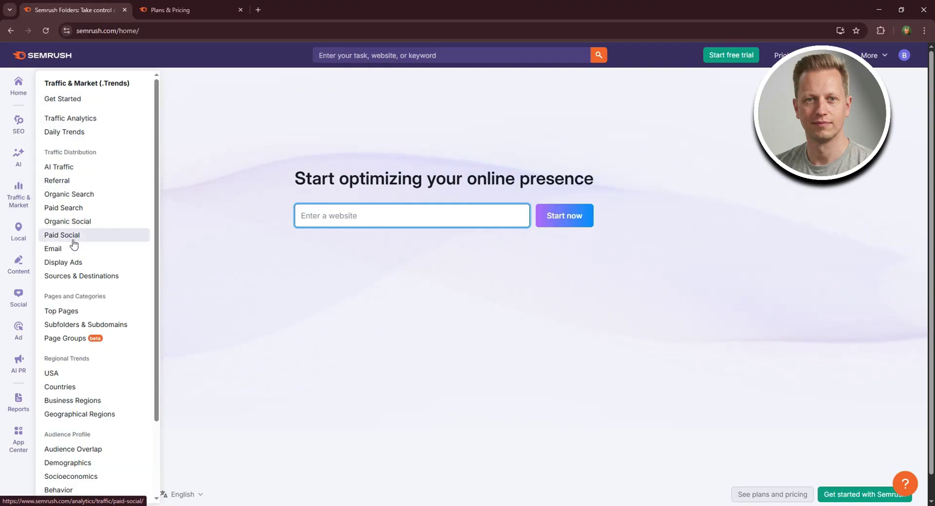
scroll(73, 244, down, 2)
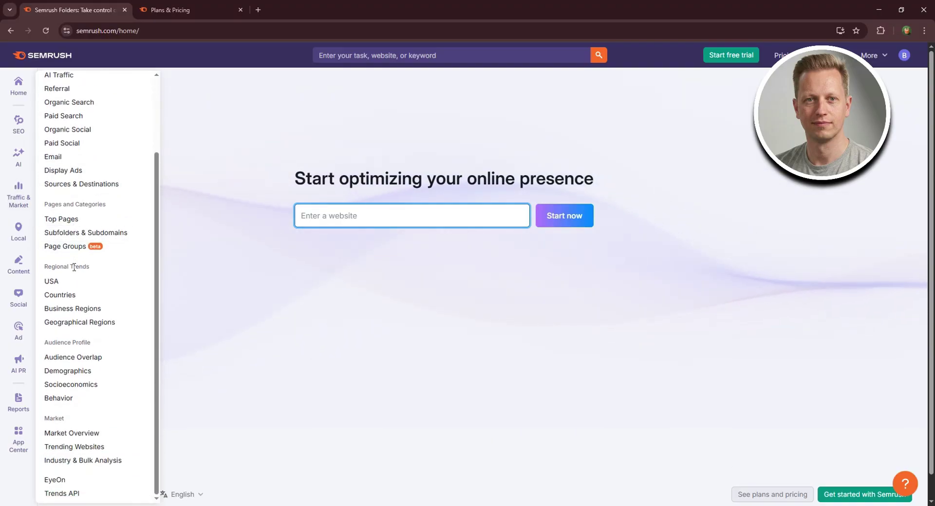
mouse_move(17, 233)
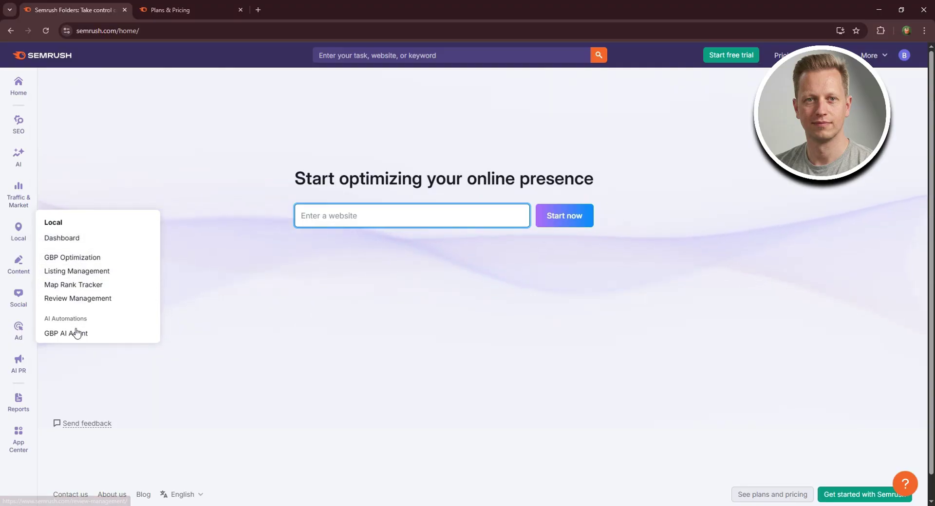
mouse_move(18, 263)
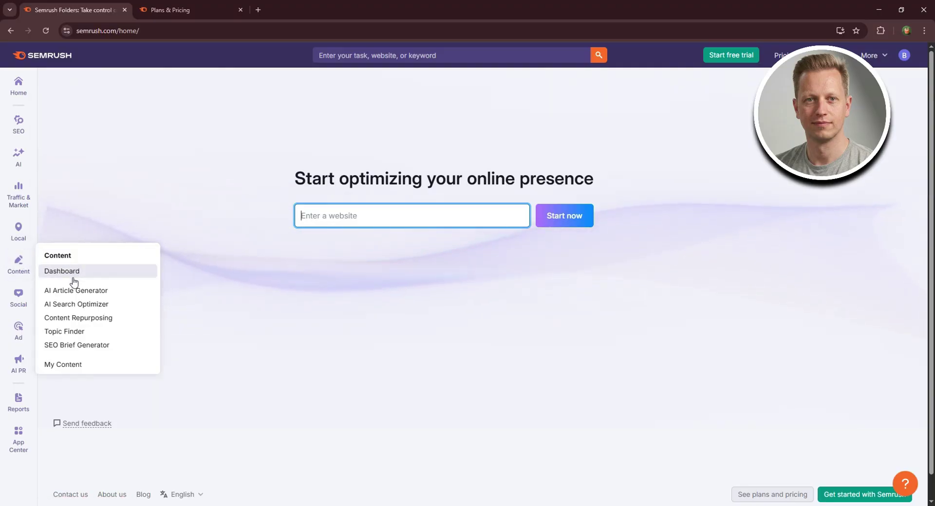
mouse_move(20, 298)
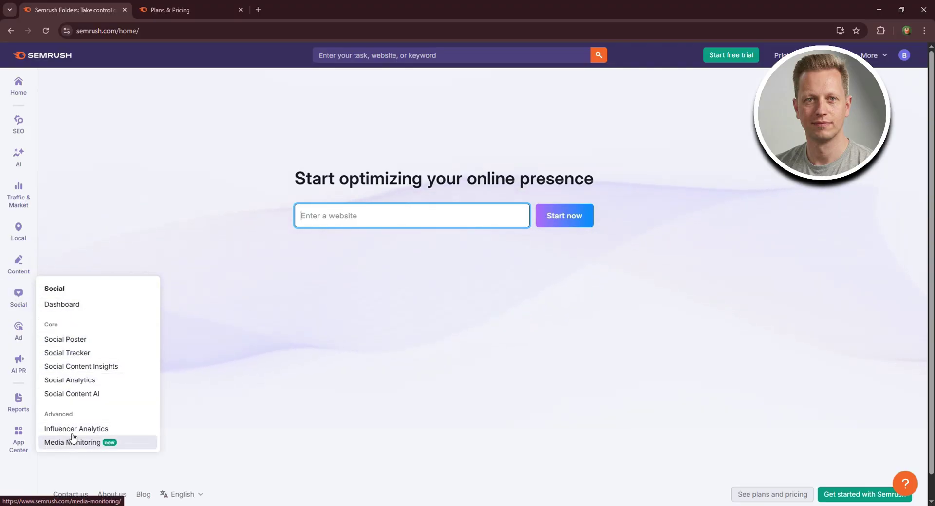
mouse_move(18, 333)
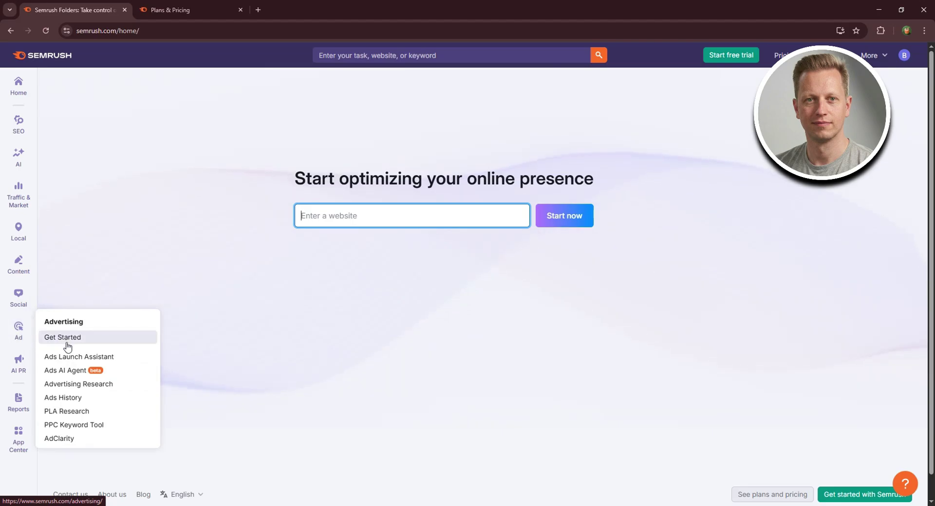
mouse_move(20, 362)
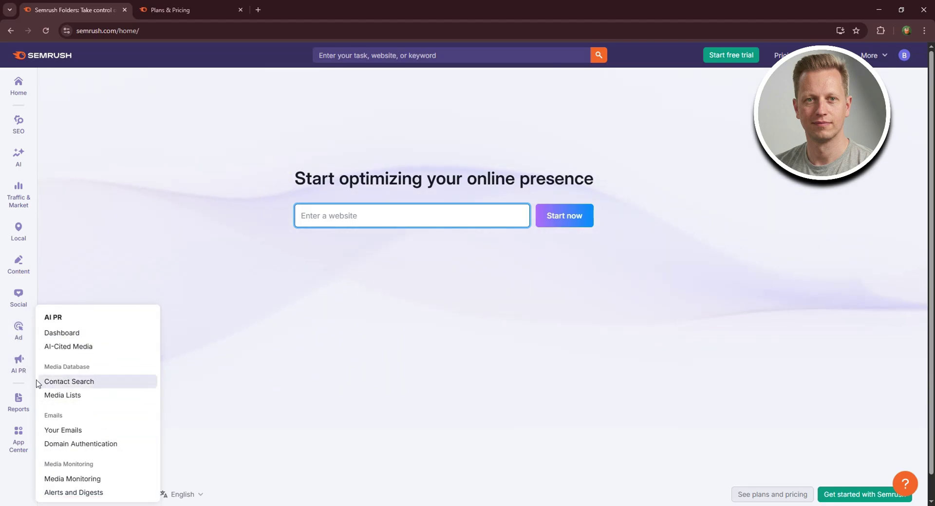
mouse_move(19, 402)
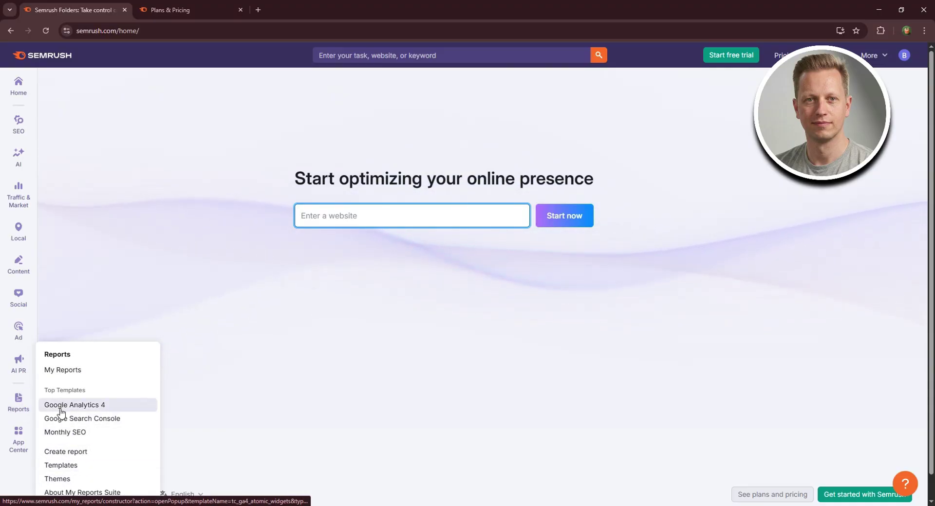
mouse_move(19, 438)
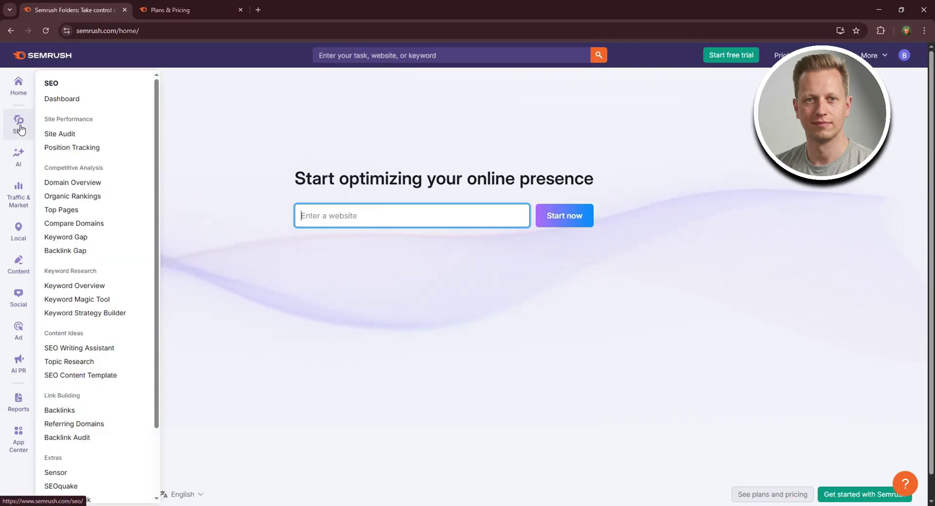
- Open the SEO toolkit dashboard and look through its full list of tools
click(19, 128)
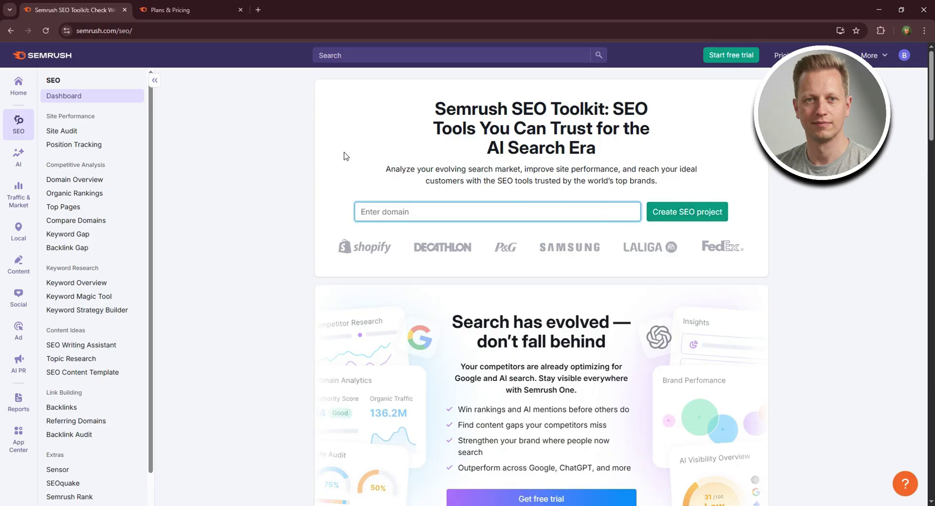
scroll(116, 354, down, 1)
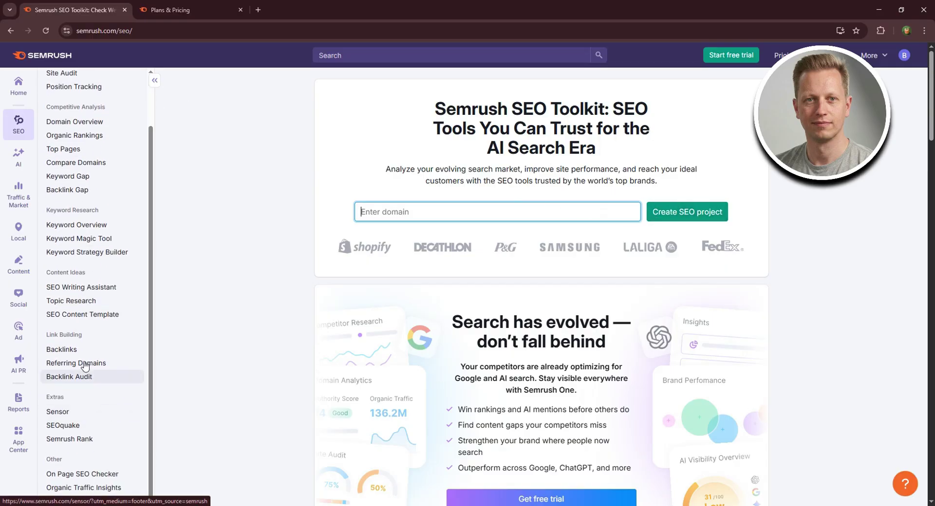
scroll(102, 373, up, 1)
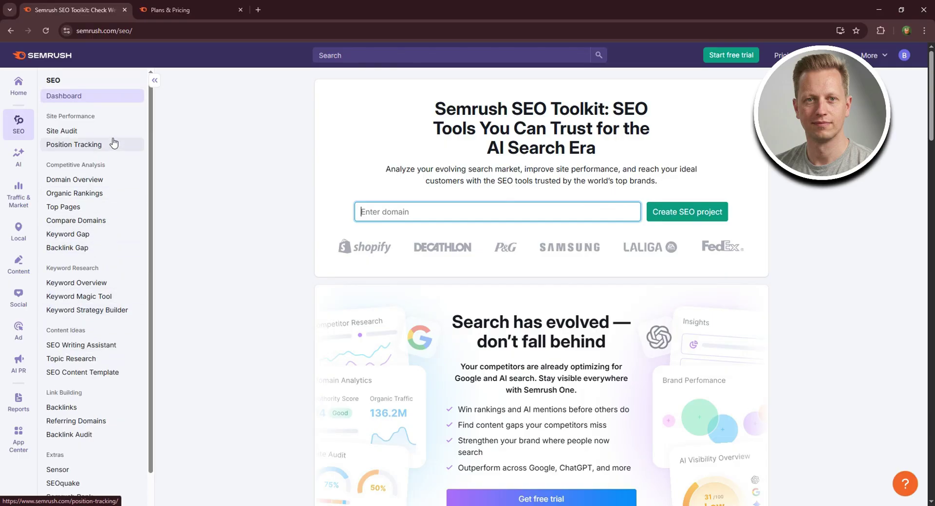
- Open the Organic Rankings tool and look through its introduction page
click(82, 197)
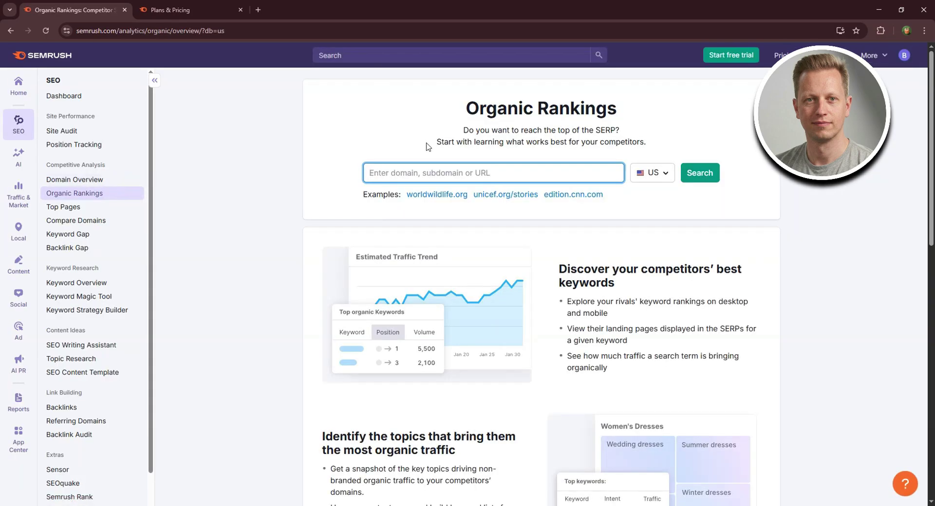
scroll(507, 180, down, 3)
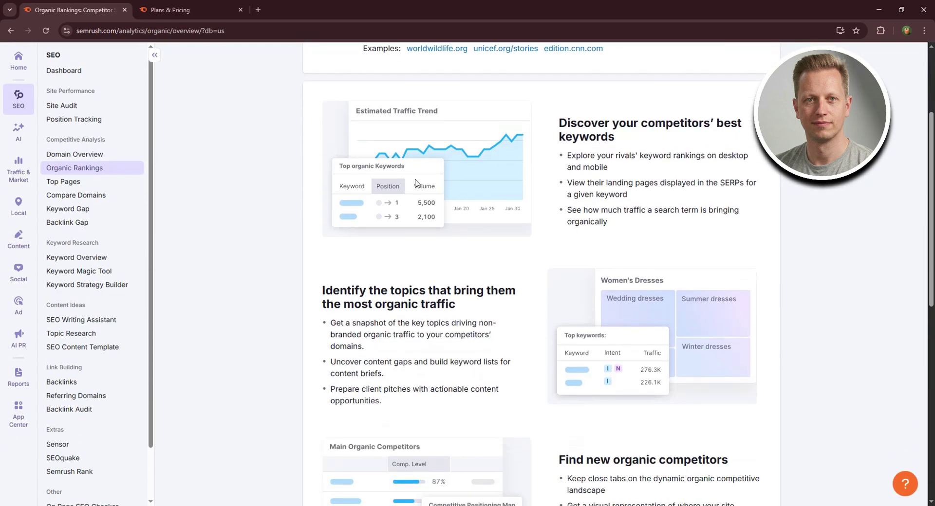
scroll(517, 172, down, 3)
scroll(518, 174, up, 6)
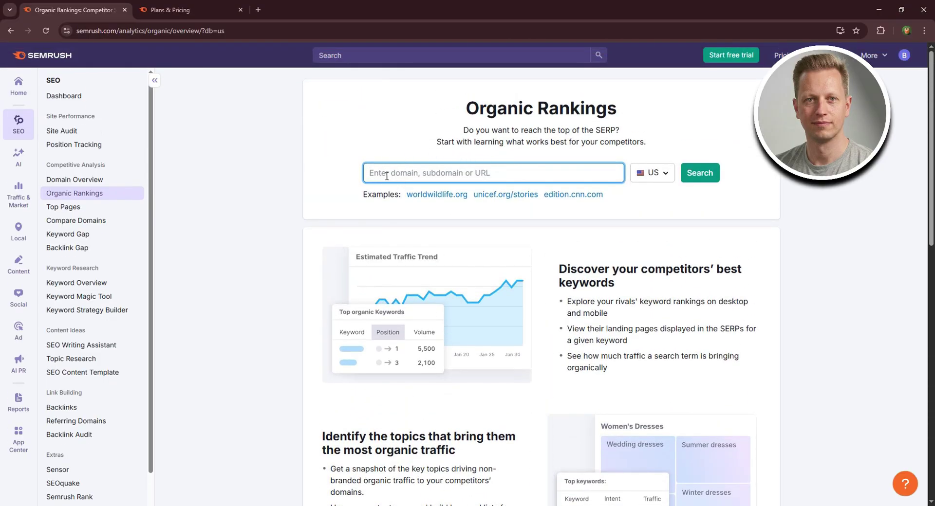
- Run an organic rankings search for google.com in the US database
text(google.com)
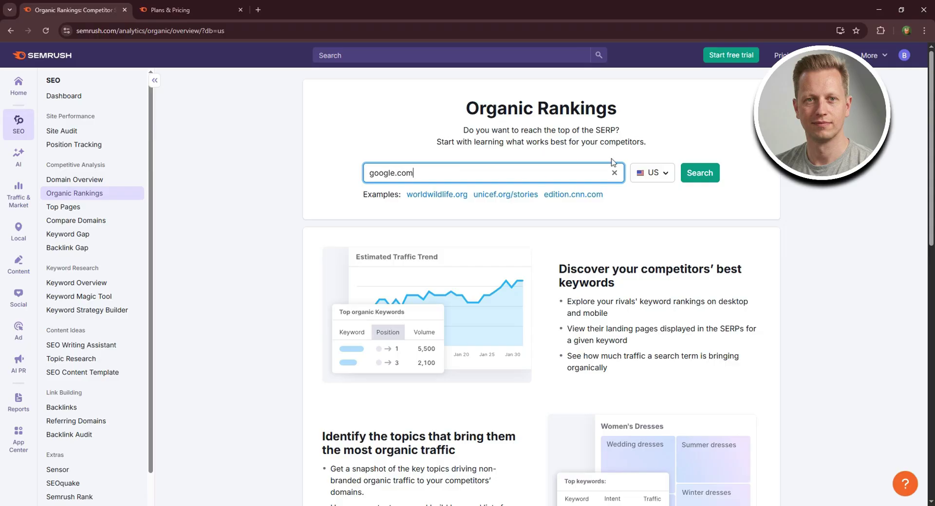
click(652, 180)
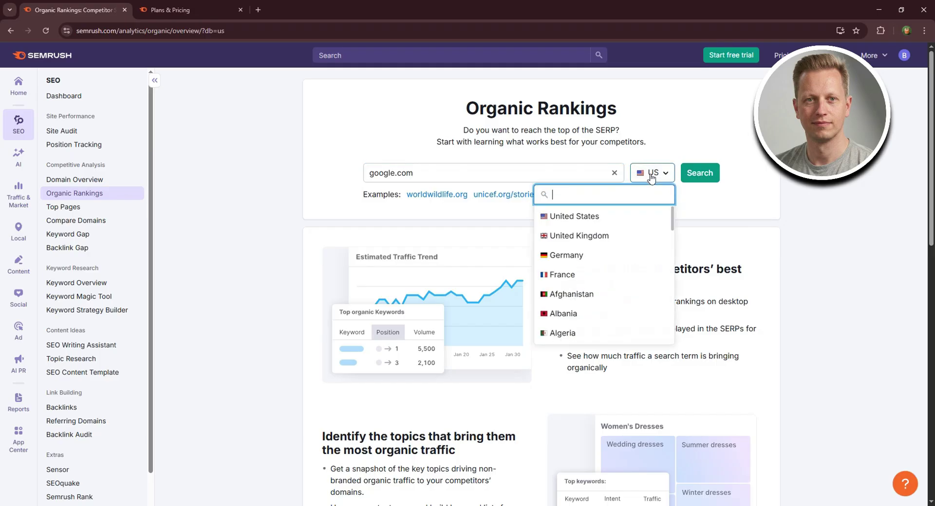
scroll(628, 236, down, 2)
scroll(623, 241, down, 4)
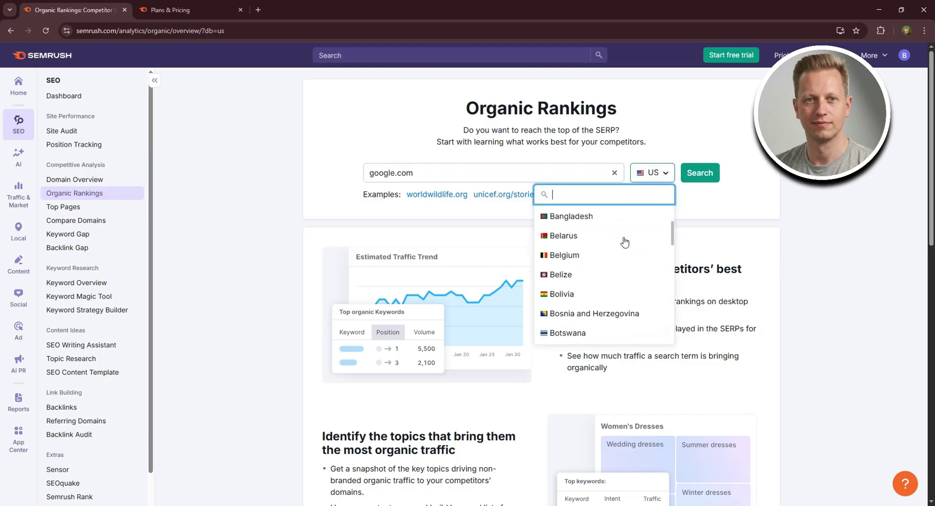
click(696, 208)
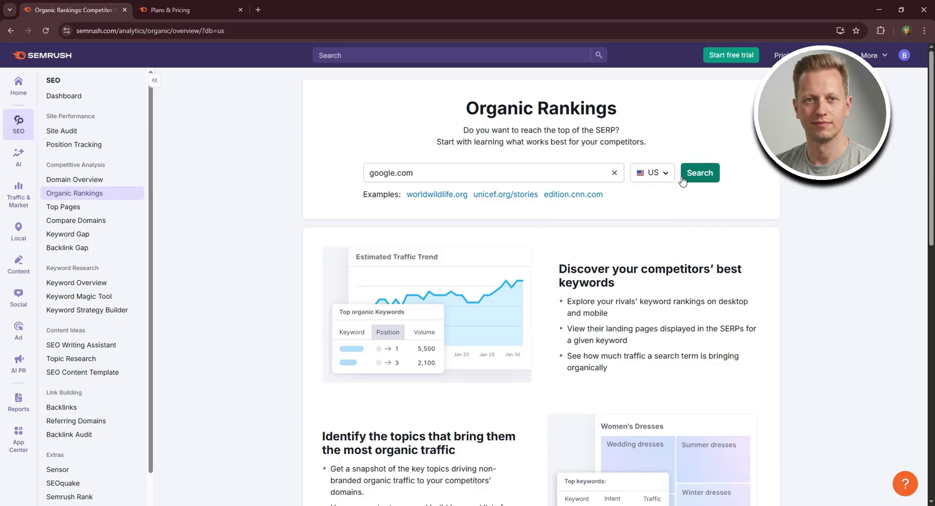
click(711, 178)
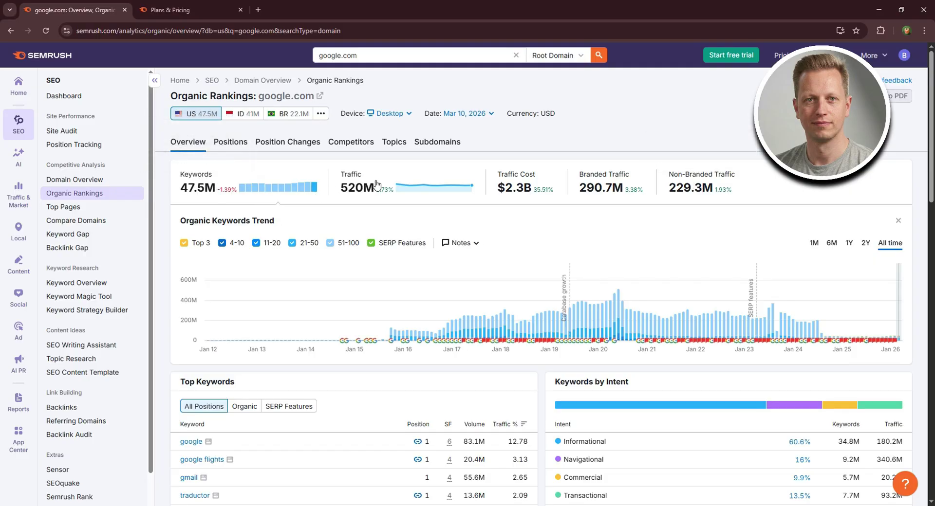
- Examine google.com's summary metrics and view its top keywords filtered by Organic and by SERP Features
mouse_move(534, 184)
mouse_move(713, 182)
scroll(714, 182, down, 3)
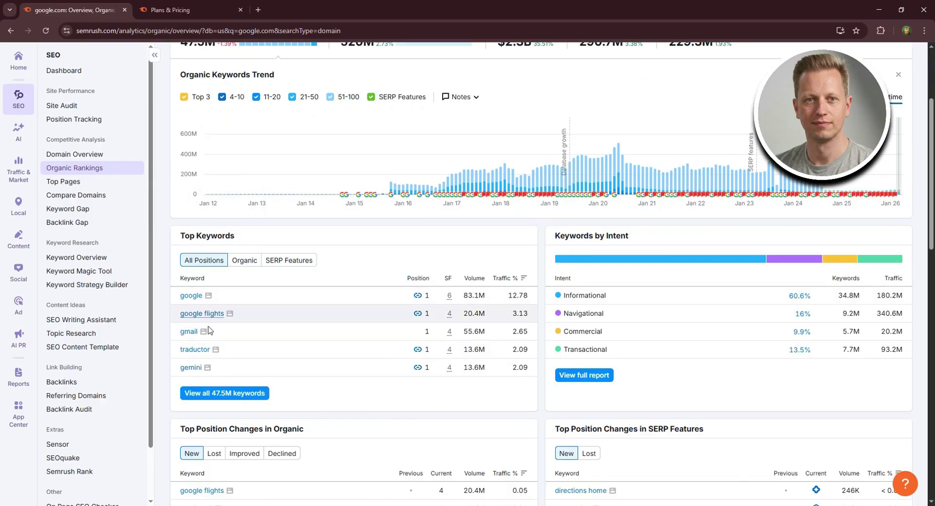
click(245, 261)
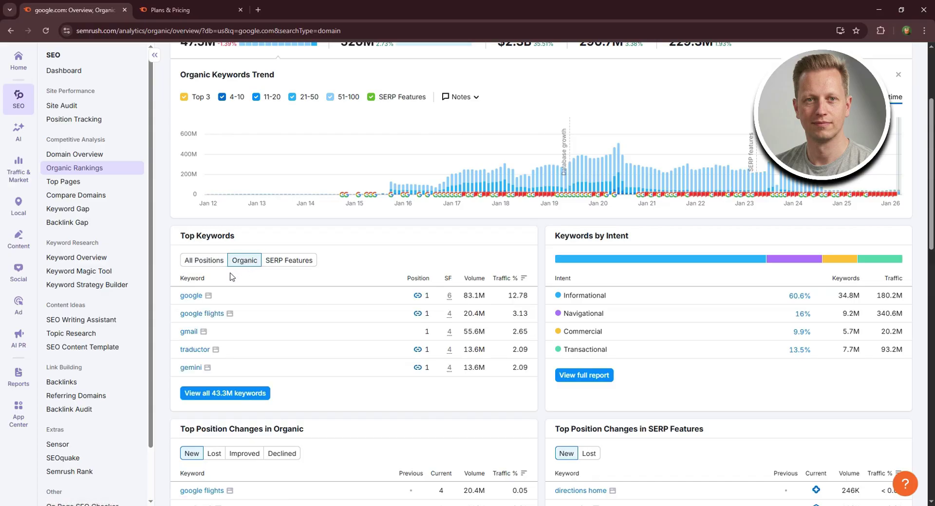
click(296, 262)
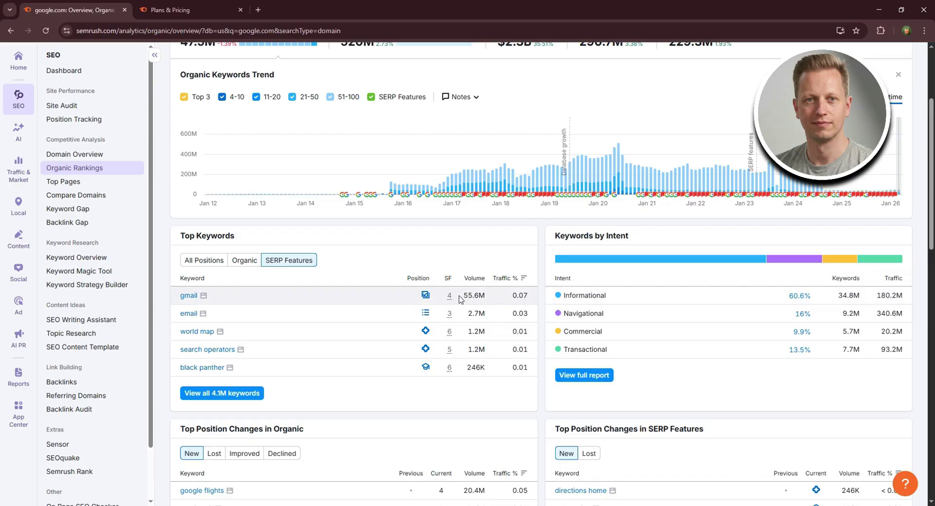
- View google.com's lost, improved and declined keywords in the Top Position Changes in Organic section
scroll(457, 299, down, 3)
scroll(458, 299, down, 1)
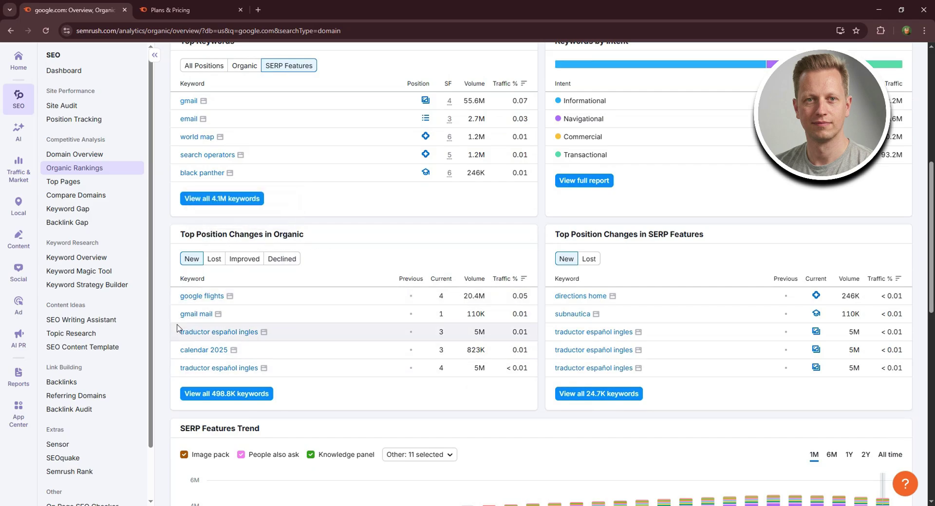
click(214, 259)
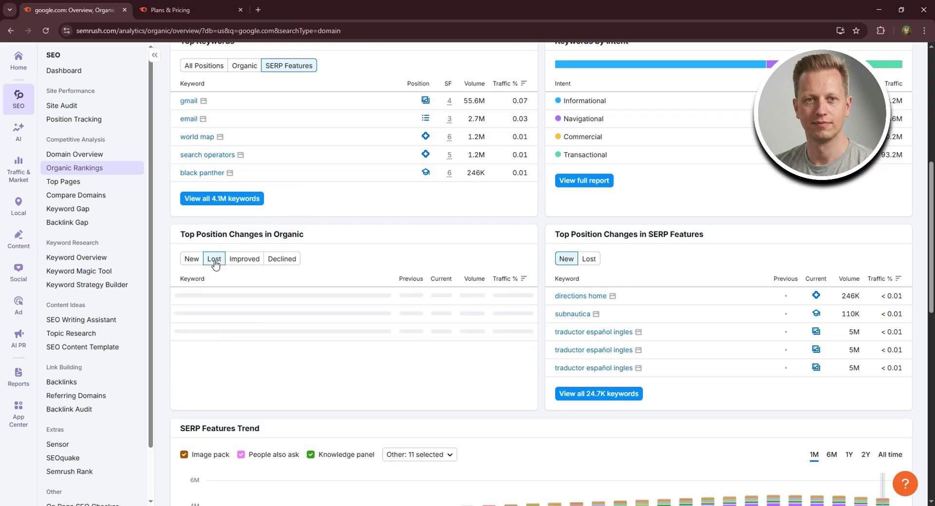
click(249, 263)
click(291, 266)
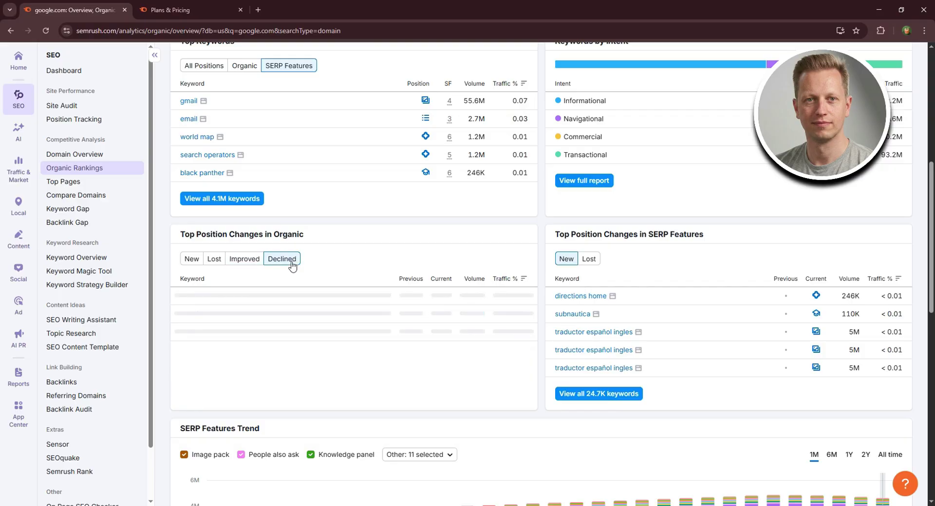
- Examine the SERP Features Trend, its list of other selectable features, and the SERP Features breakdown for google.com
scroll(293, 266, down, 4)
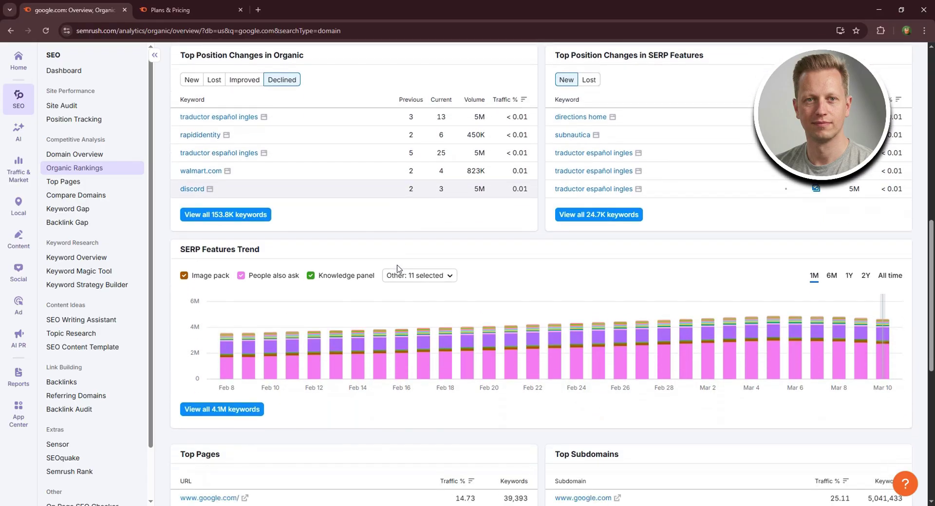
mouse_move(237, 238)
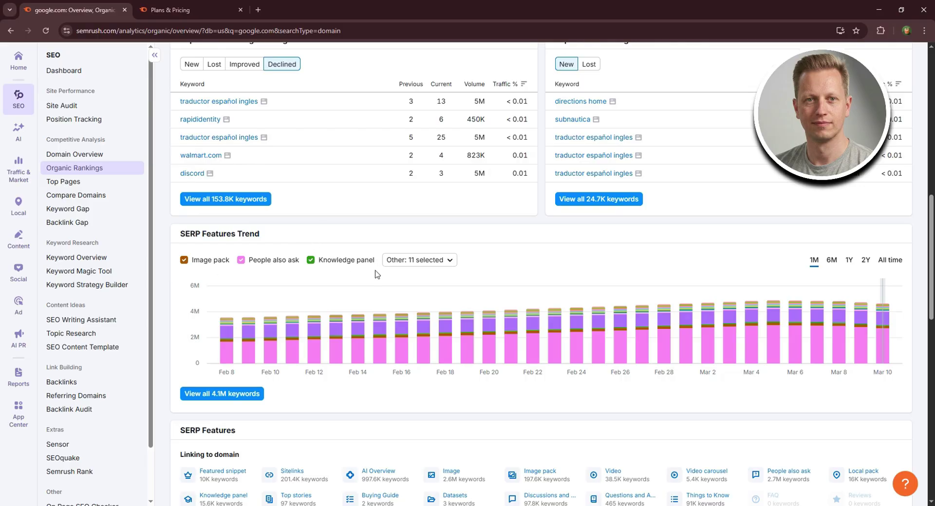
click(444, 260)
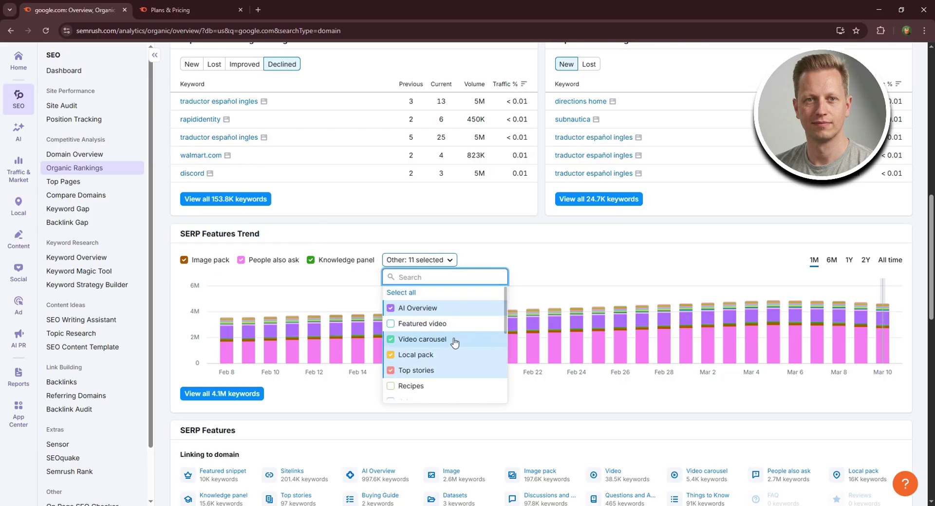
scroll(454, 342, down, 2)
click(540, 273)
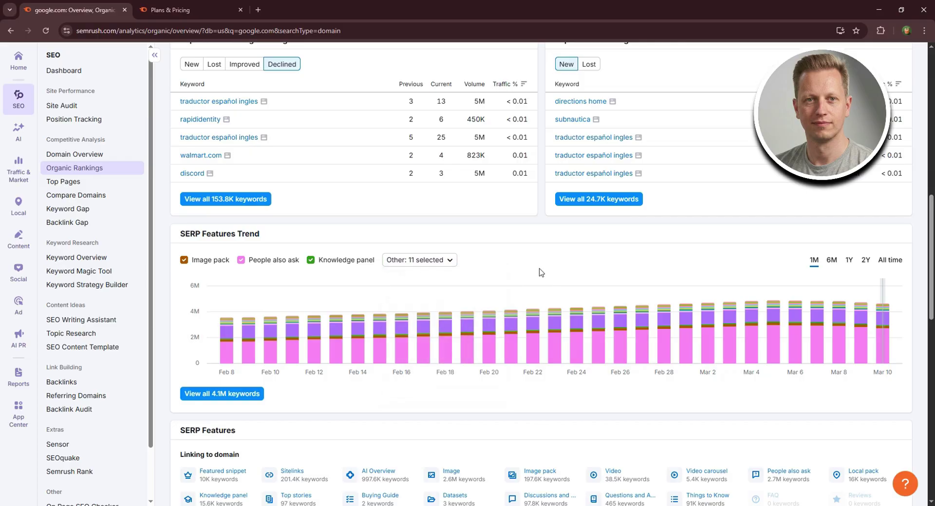
scroll(539, 273, down, 5)
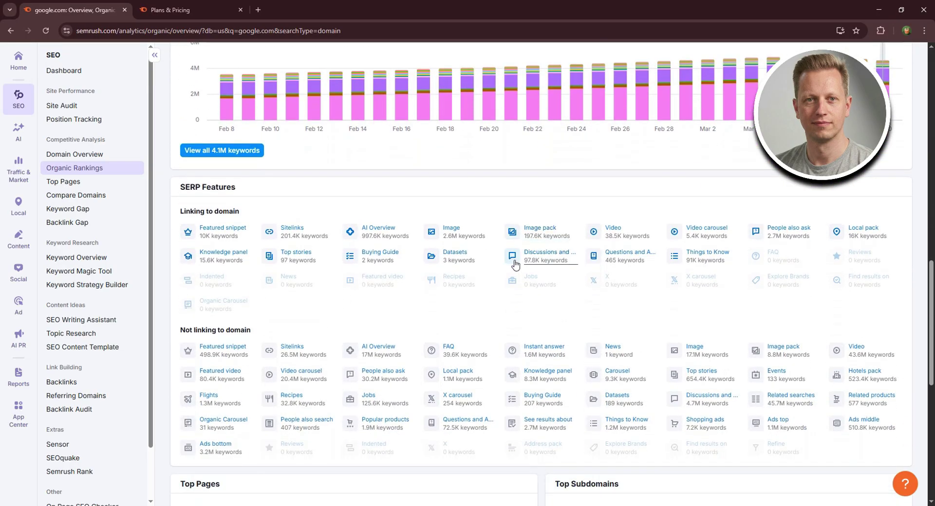
scroll(517, 274, down, 4)
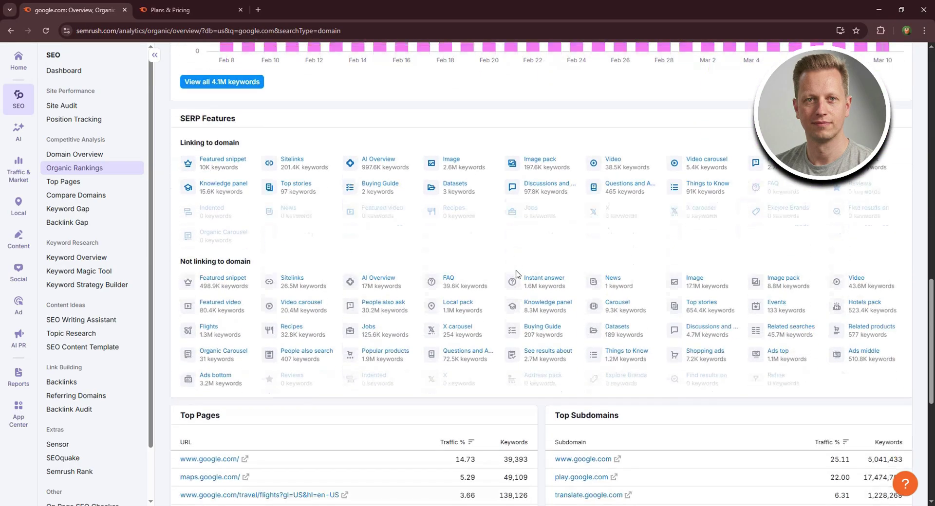
scroll(517, 274, up, 15)
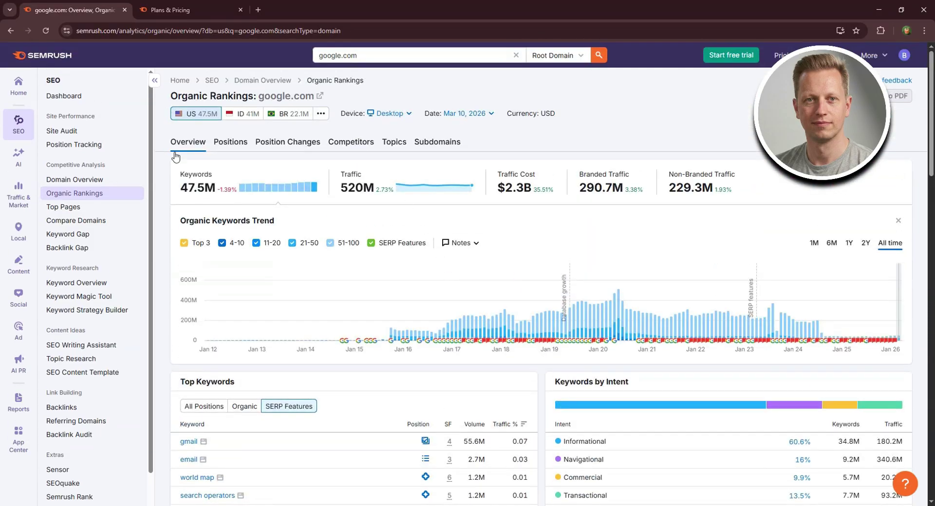
- Open the Positions report for google.com and look through its keywords trend and organic search positions
click(242, 151)
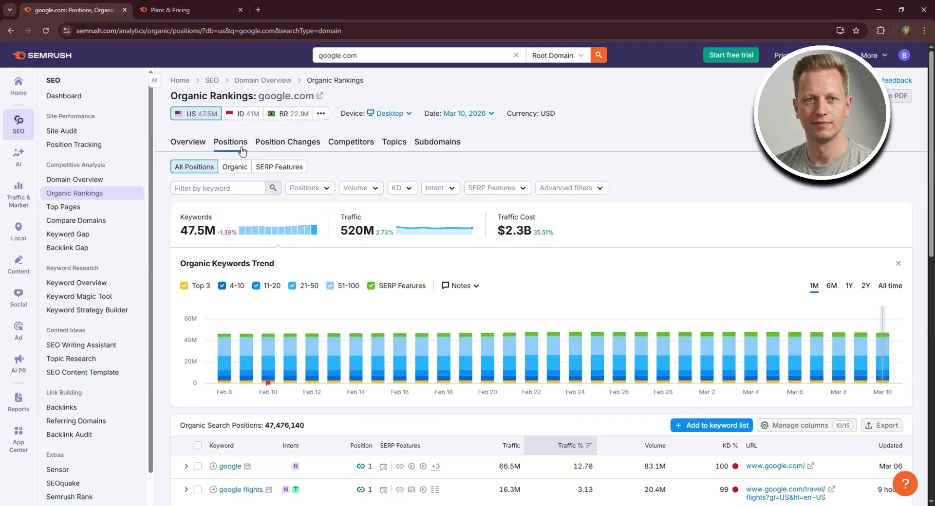
scroll(288, 272, down, 4)
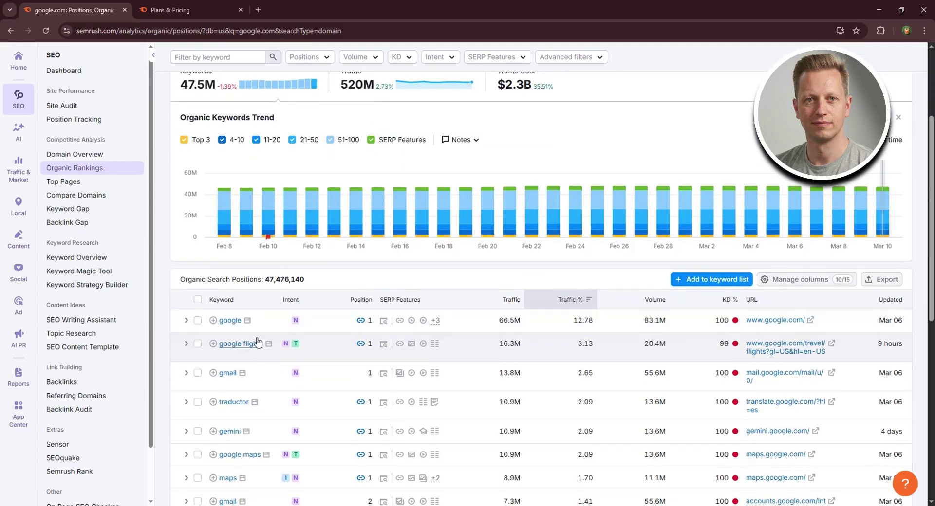
scroll(257, 371, down, 3)
scroll(257, 371, up, 7)
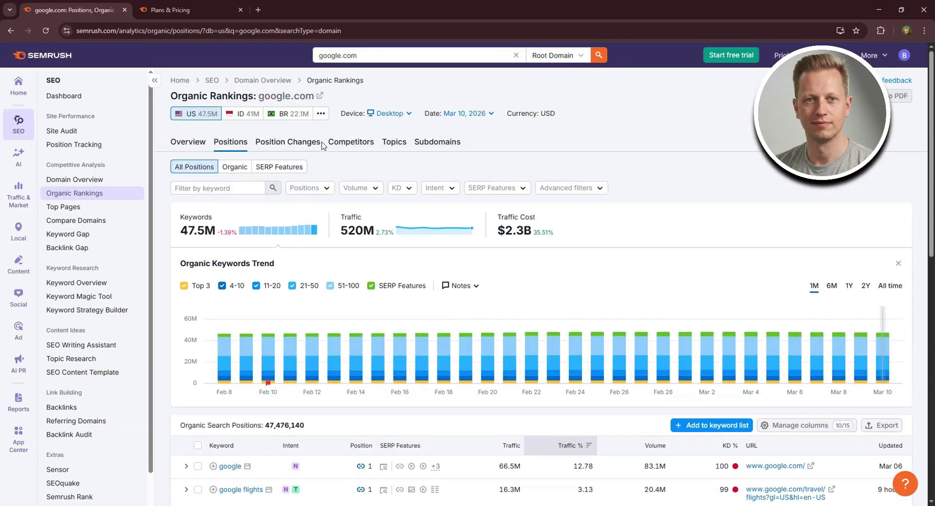
- Open the Position Changes report and review the trend chart, top page changes and list of changed keywords
click(298, 146)
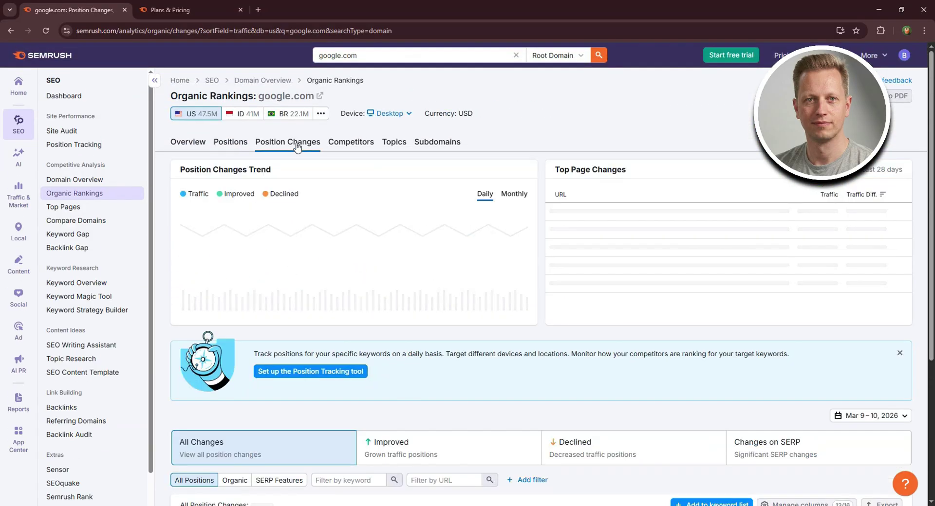
mouse_move(241, 169)
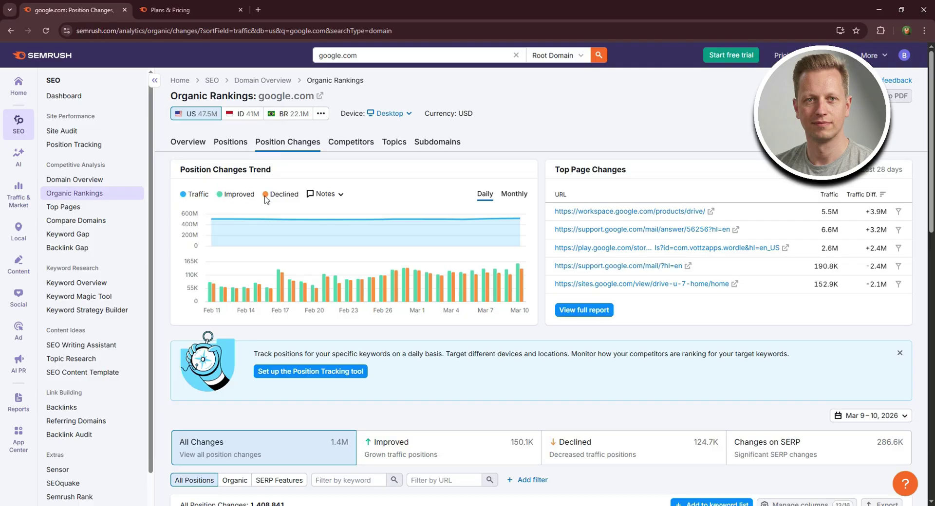
scroll(396, 409, down, 5)
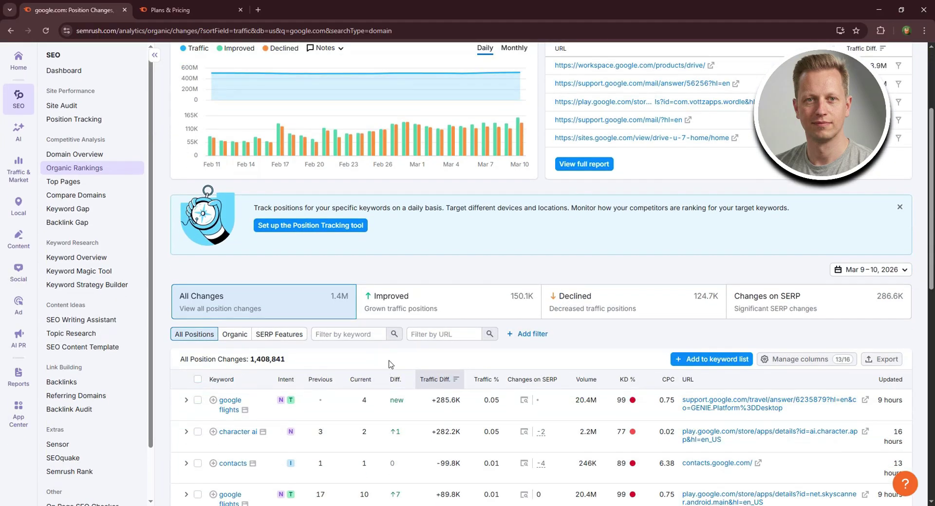
scroll(316, 327, up, 5)
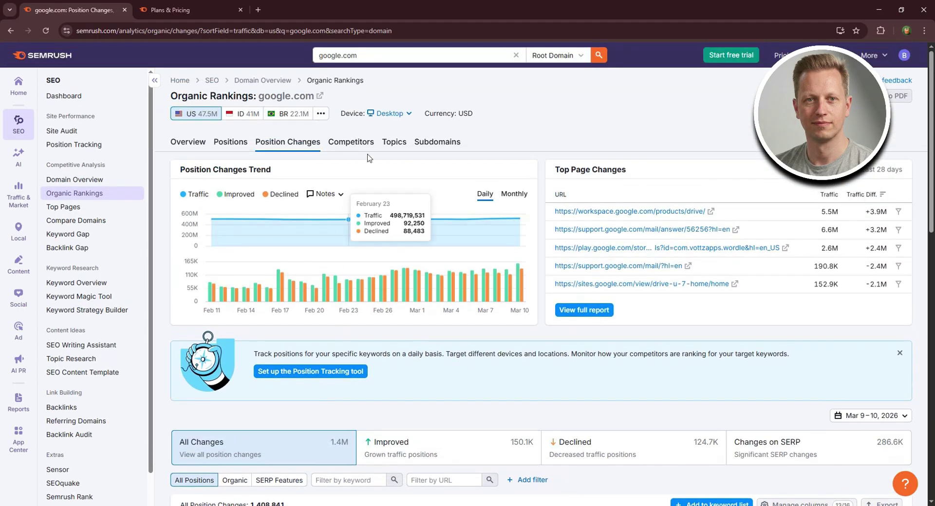
- Open the Competitors report and review the Competitive Positioning Map and the list of organic competitors
click(359, 147)
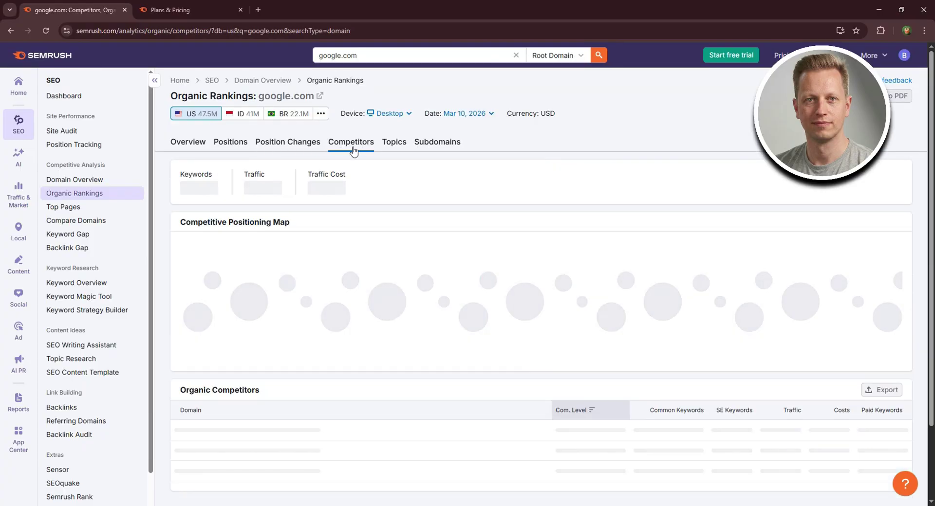
scroll(285, 182, down, 4)
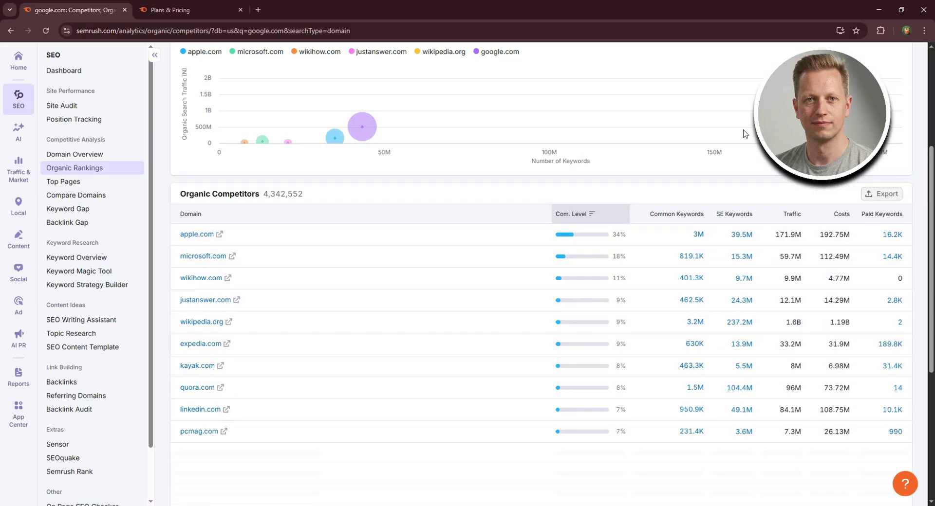
scroll(520, 140, down, 3)
scroll(520, 139, up, 7)
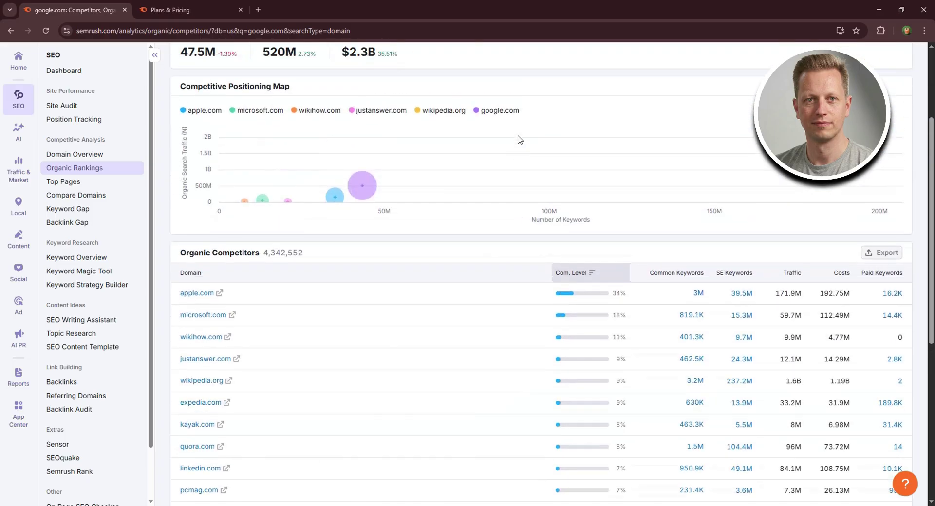
- Open the Topics report and the Subdomains report for google.com
click(394, 142)
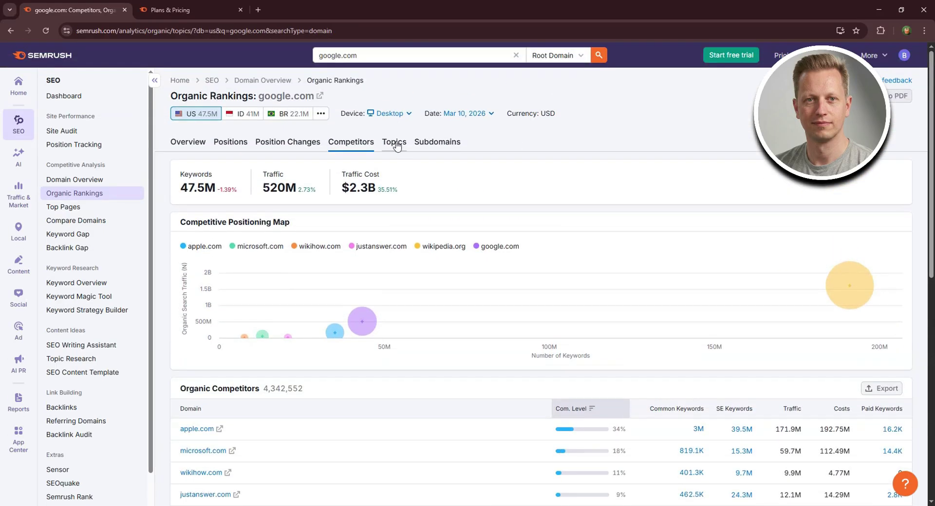
click(435, 142)
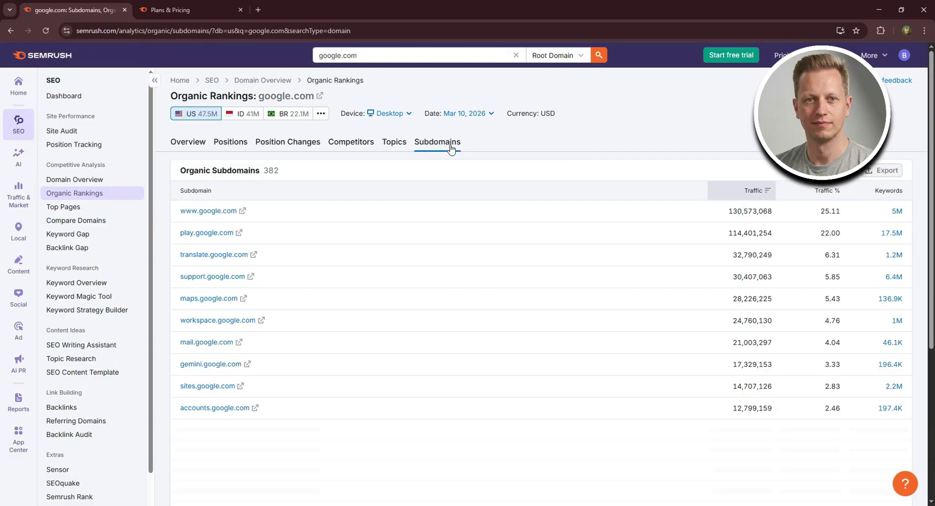
- Open the Keyword Gap tool for google.com and add bing.com as the competitor domain
click(79, 236)
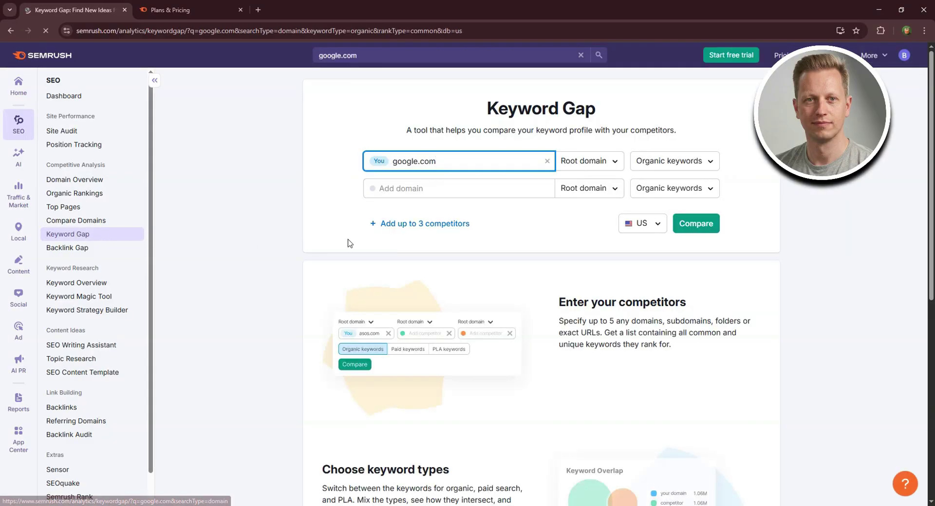
click(477, 188)
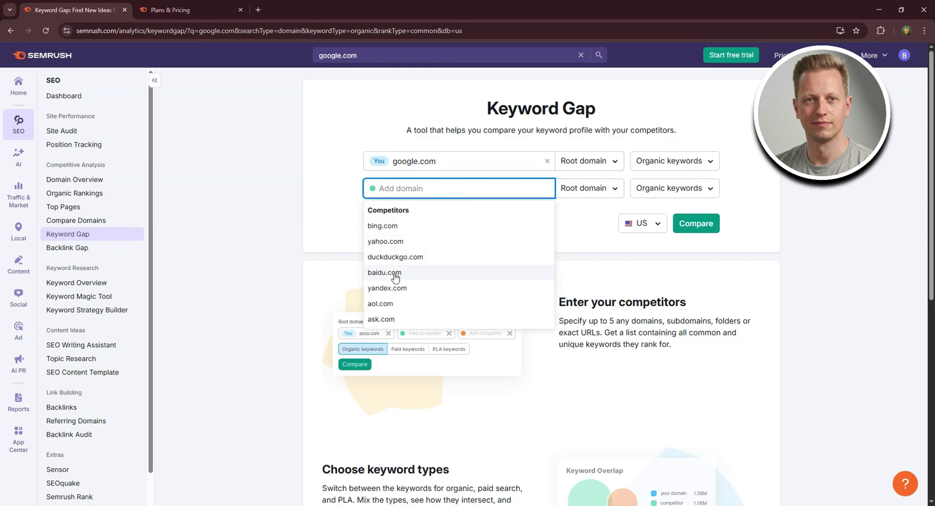
click(390, 226)
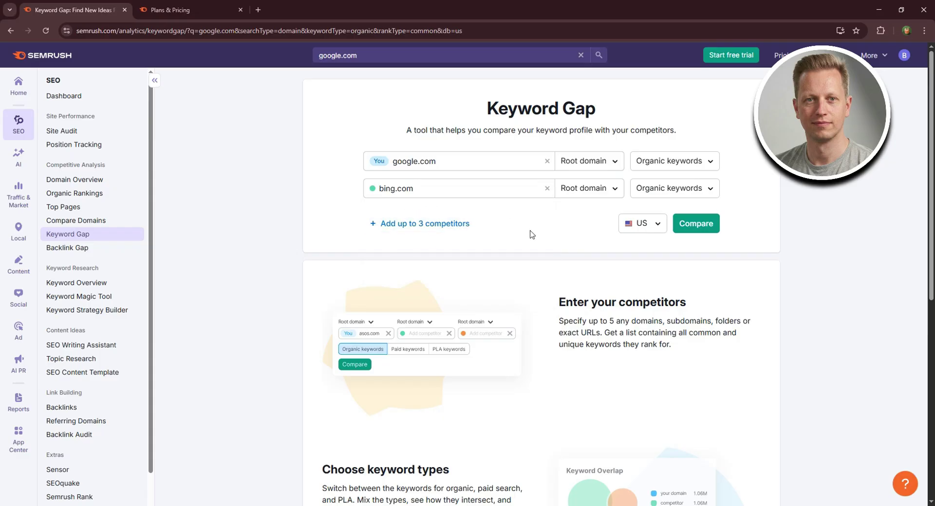
- Check the country and keyword type options, and try to run the keyword comparison of google.com with bing.com
click(642, 230)
click(598, 243)
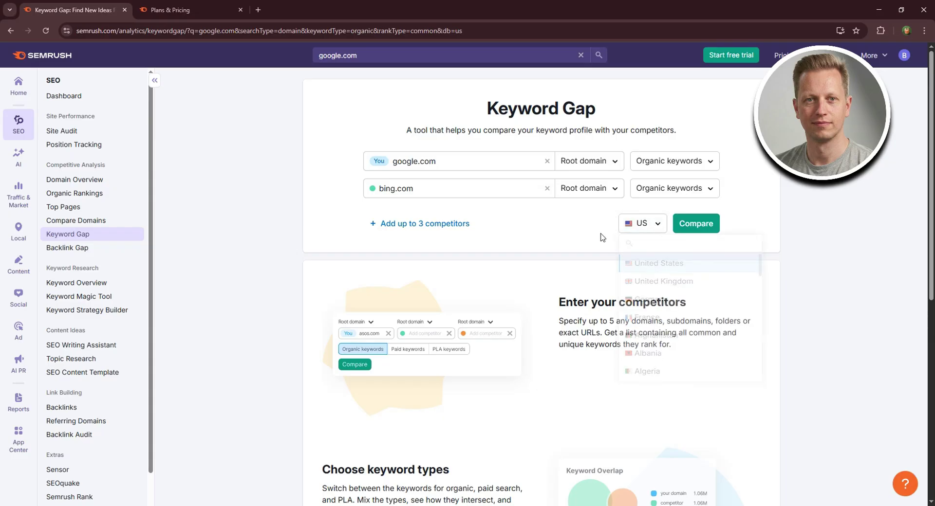
click(703, 165)
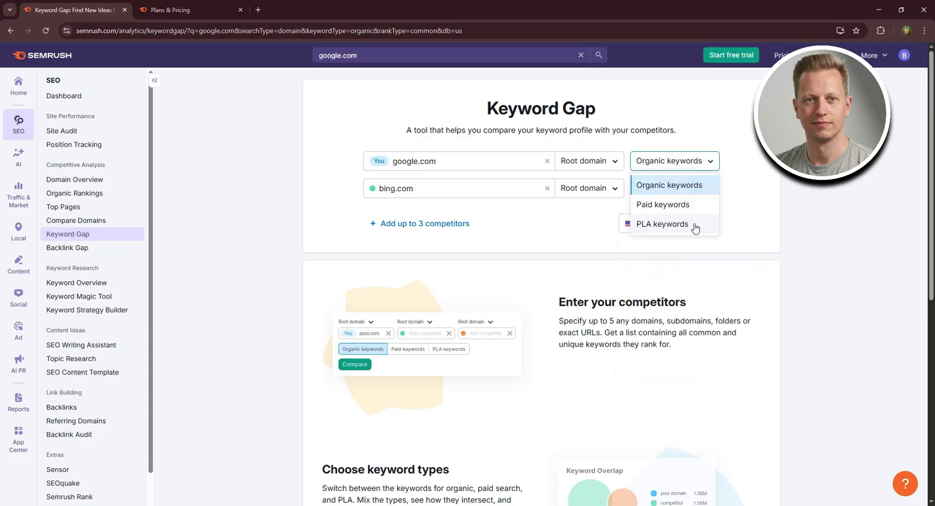
click(735, 189)
click(677, 188)
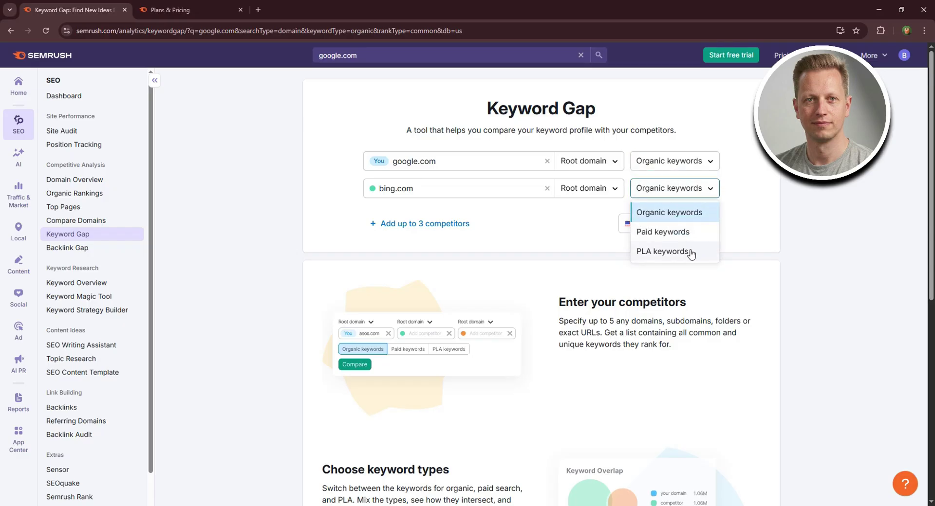
click(738, 194)
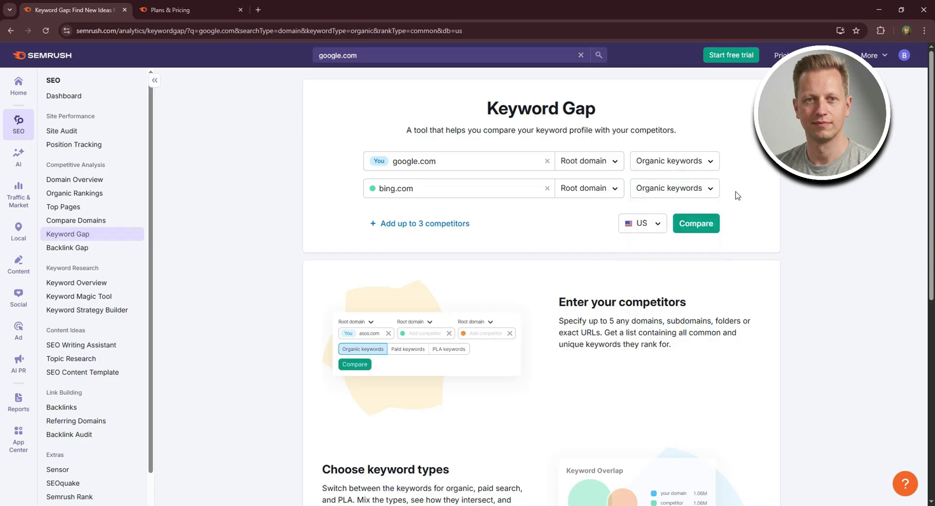
click(706, 225)
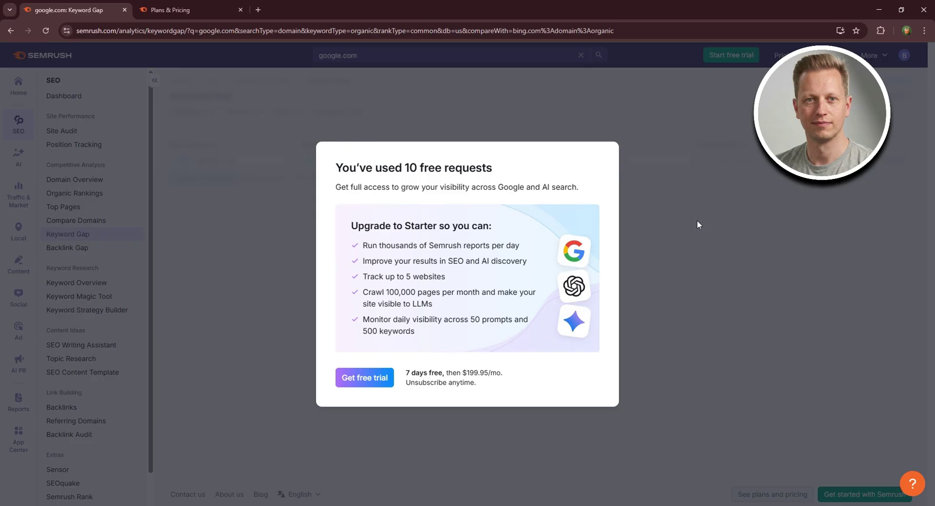
click(309, 395)
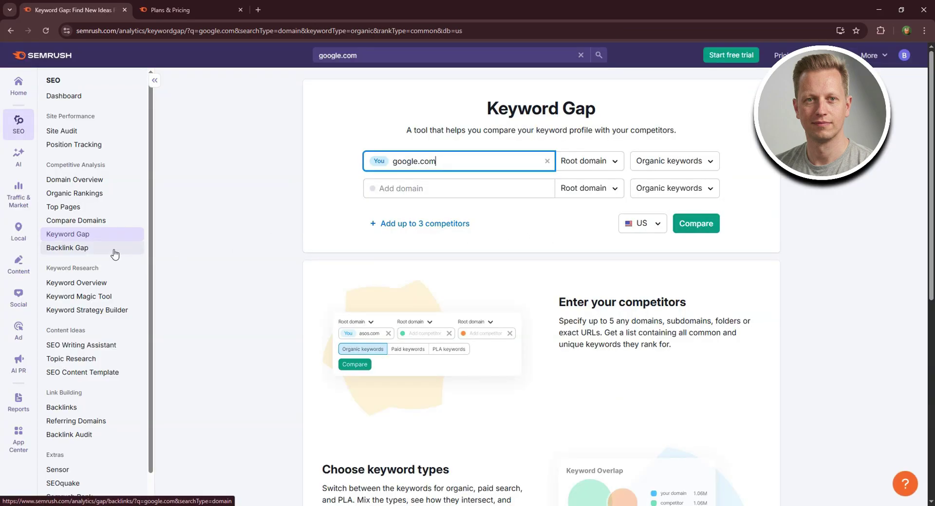
- Open the Keyword Strategy Builder and enter the seed keywords "how to grow business" and "how to create an llc"
click(97, 316)
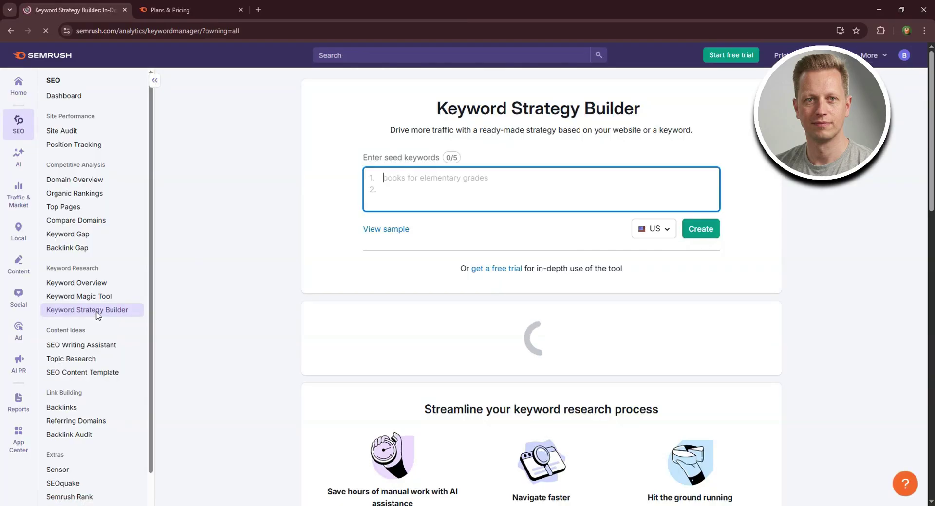
text(how to grow business)
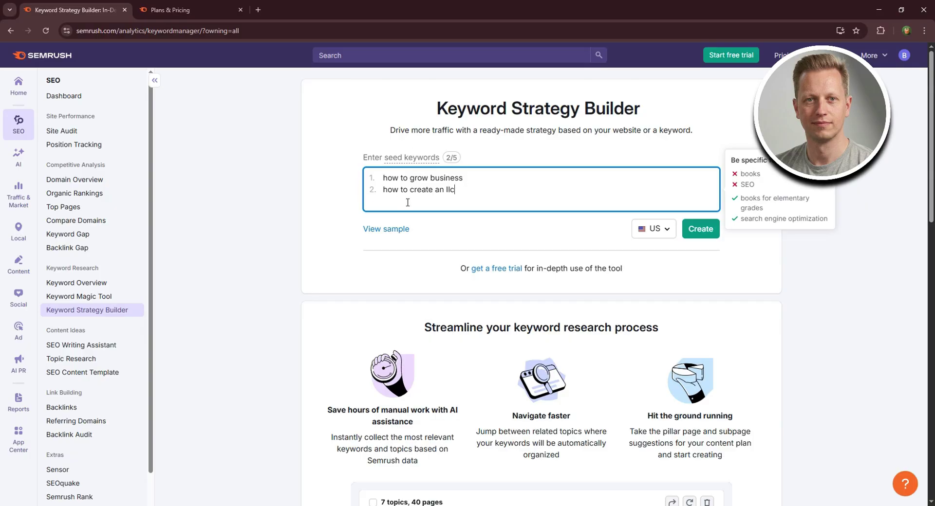
click(769, 263)
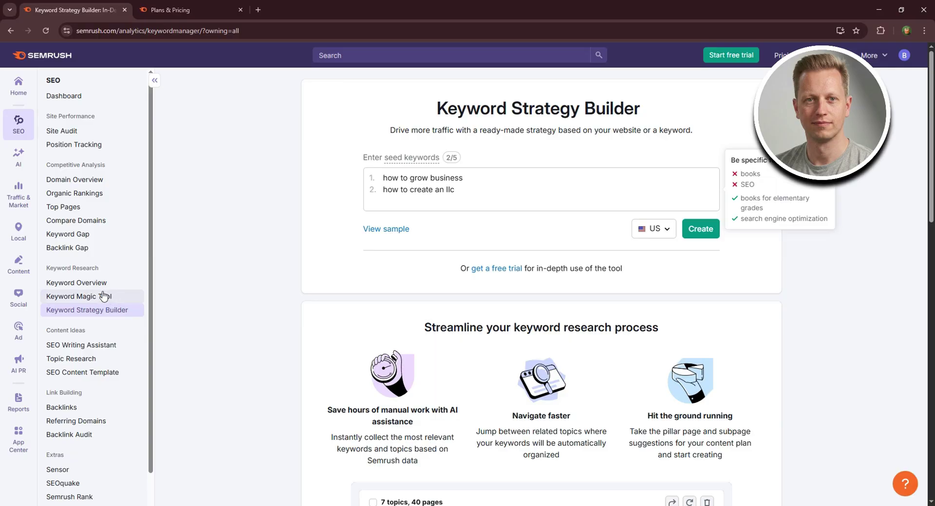
- Run the Keyword Magic Tool on the example keyword "movies" and look through the list of related keywords
click(80, 302)
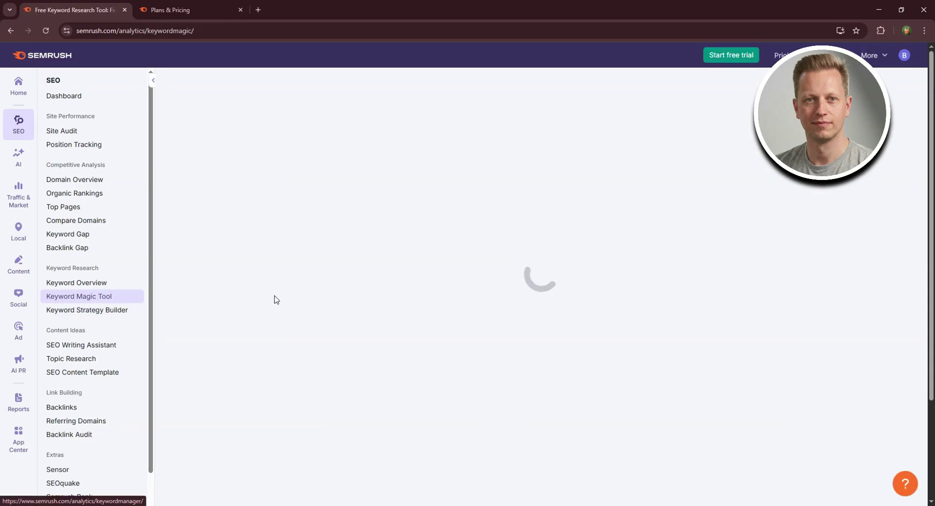
scroll(495, 234, down, 1)
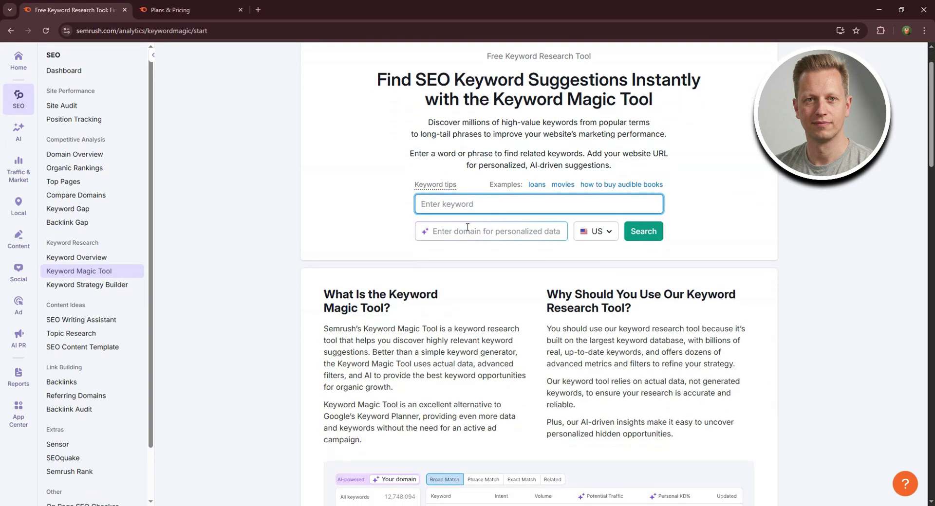
scroll(472, 207, up, 1)
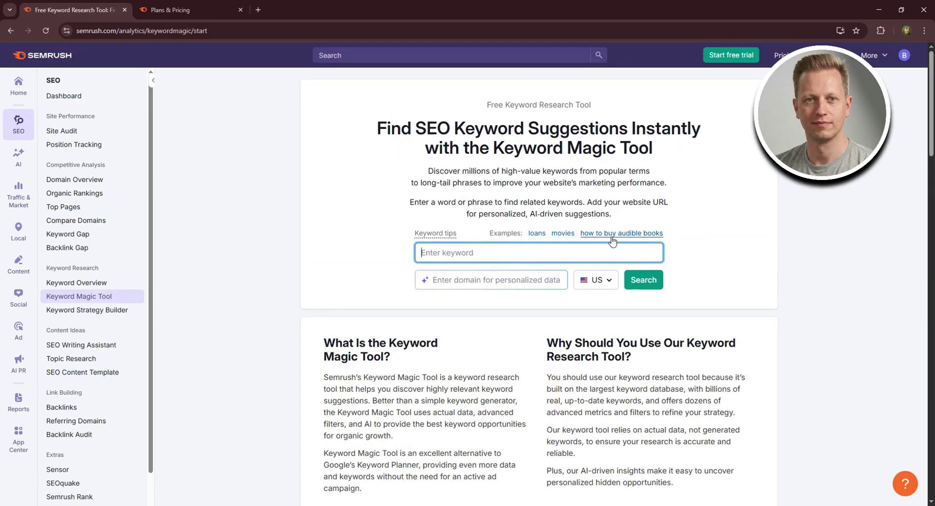
click(570, 237)
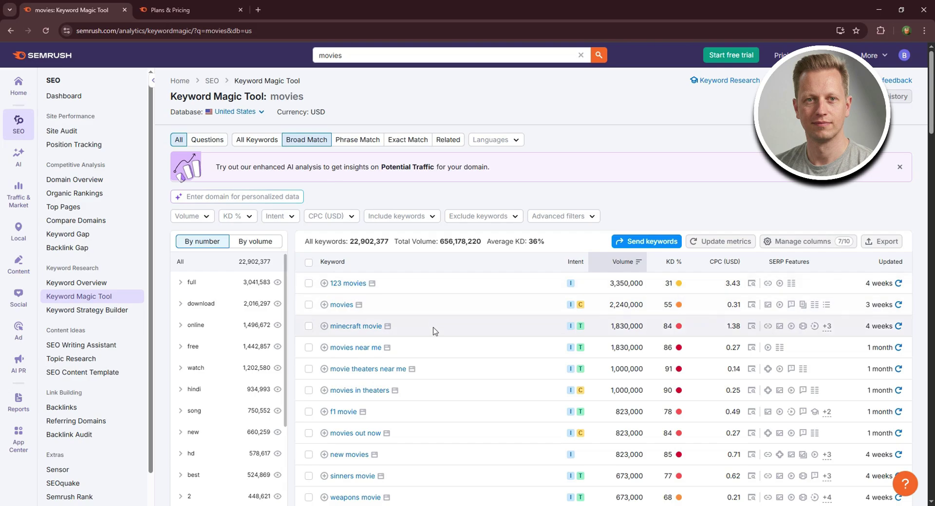
scroll(467, 355, down, 1)
scroll(470, 360, down, 3)
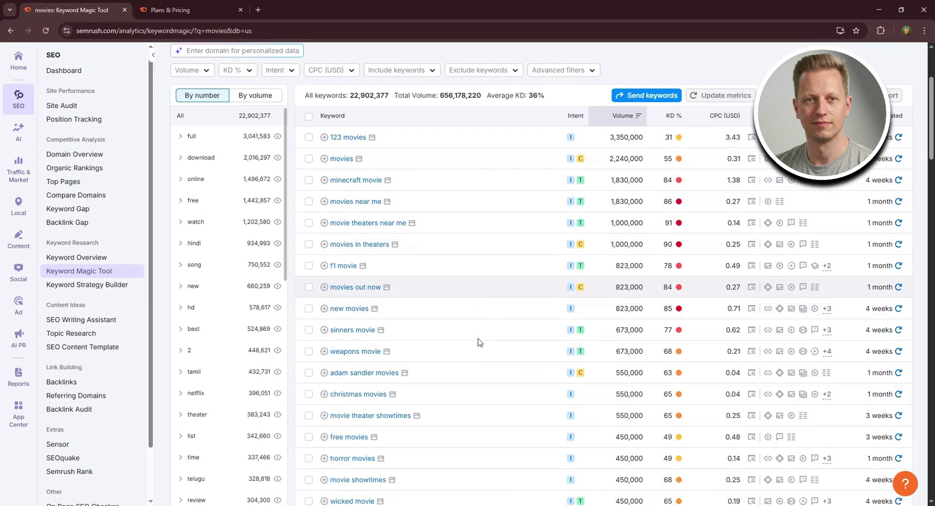
scroll(499, 324, up, 4)
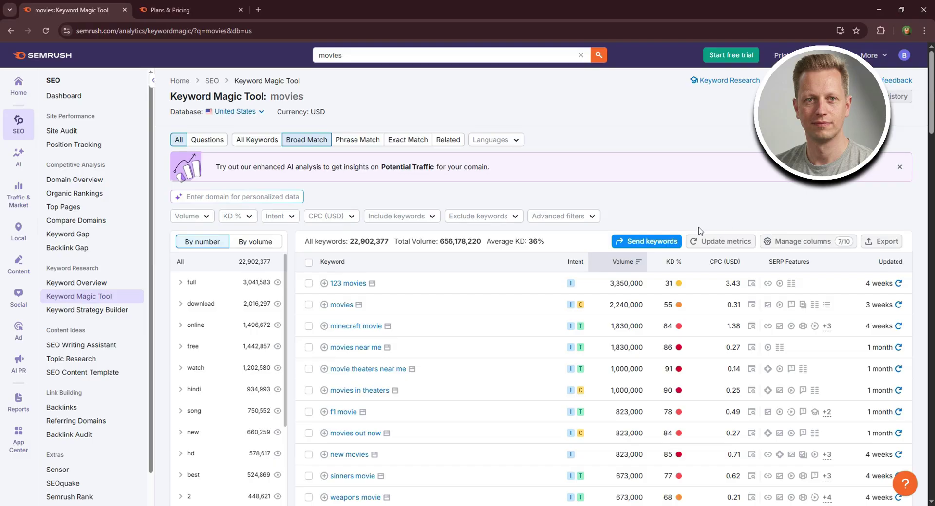
- Open the Backlink Gap tool and examine its fields for comparing domains
click(74, 250)
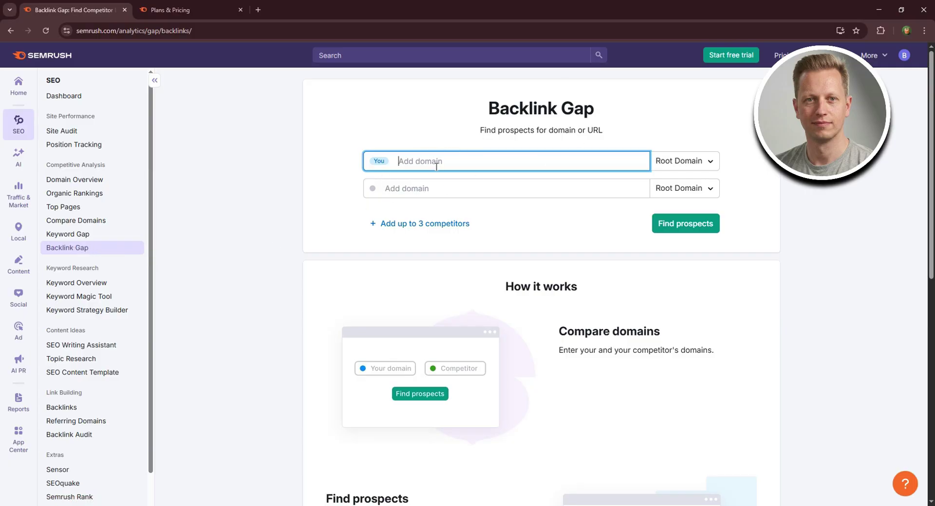
click(411, 189)
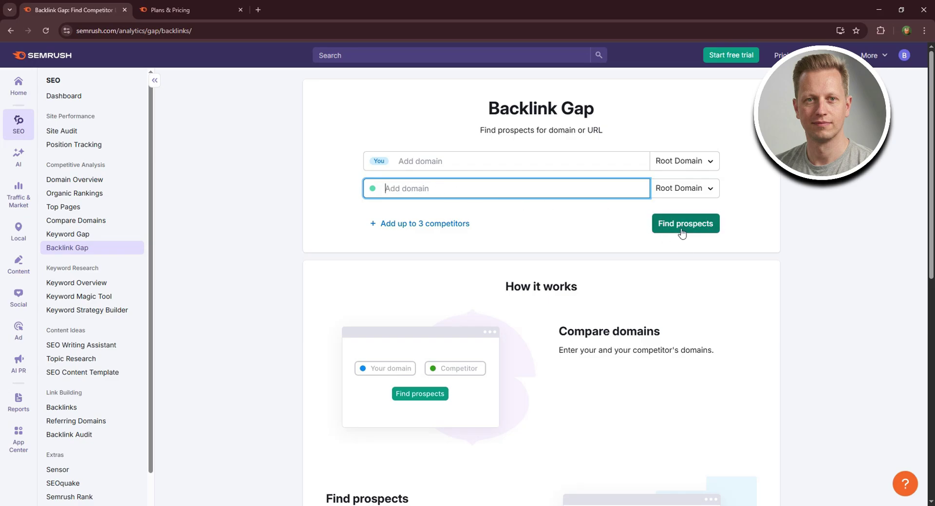
scroll(674, 238, down, 1)
scroll(608, 229, up, 1)
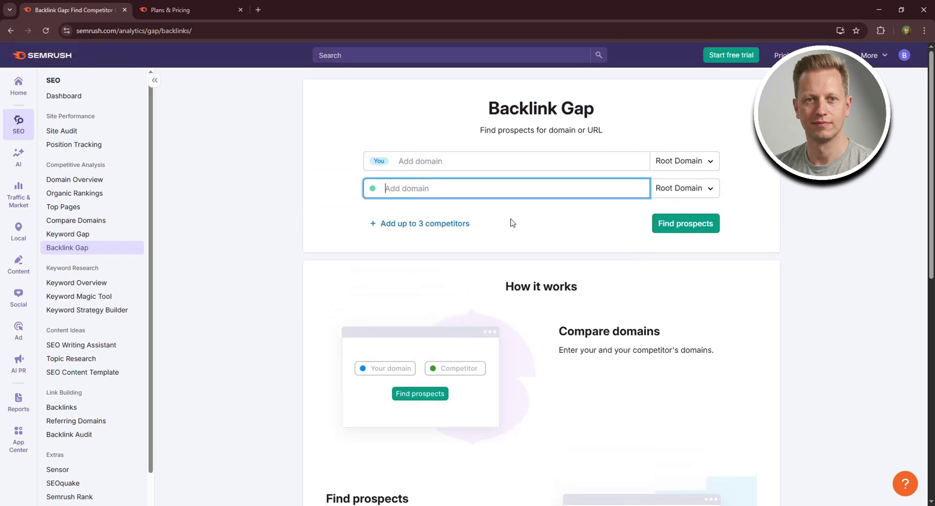
- Open the Backlink Audit tool, enter google.com as the domain and look over the page
scroll(115, 311, down, 3)
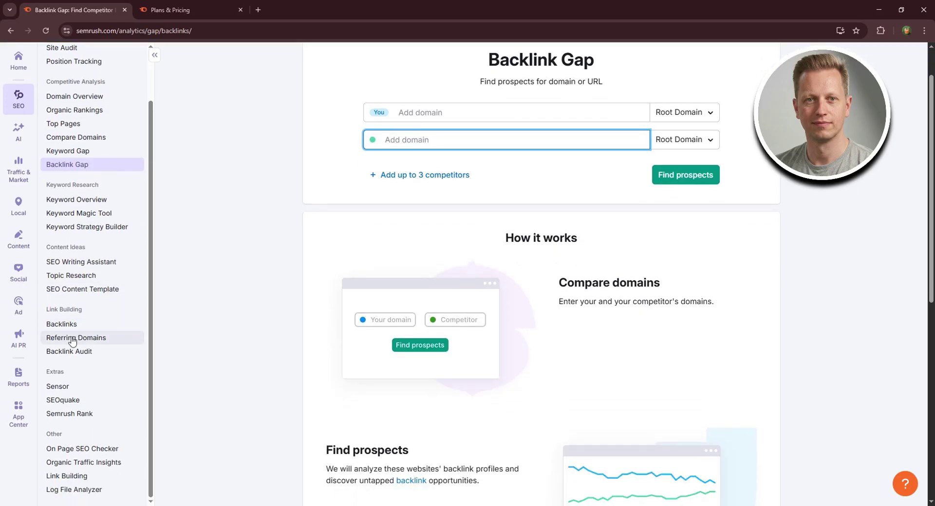
click(69, 355)
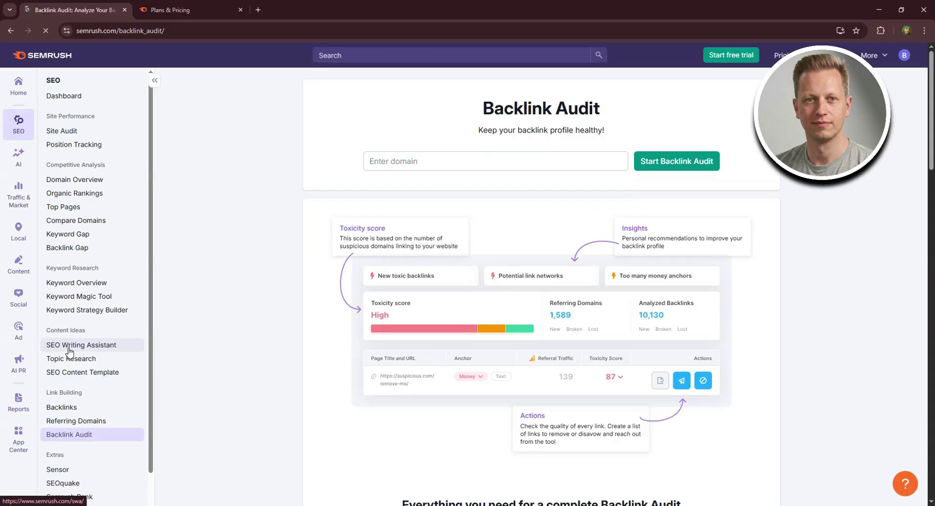
click(405, 163)
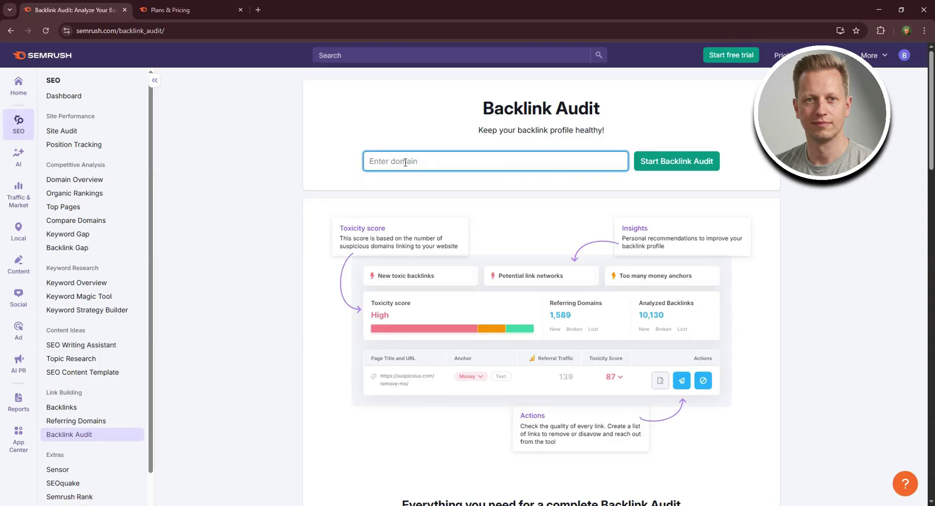
text(google.com)
scroll(667, 293, down, 2)
scroll(666, 296, up, 2)
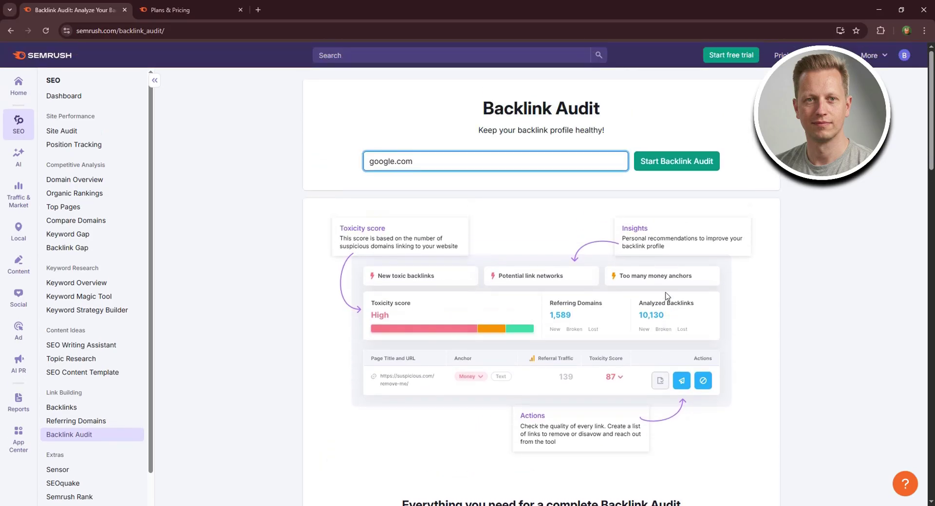